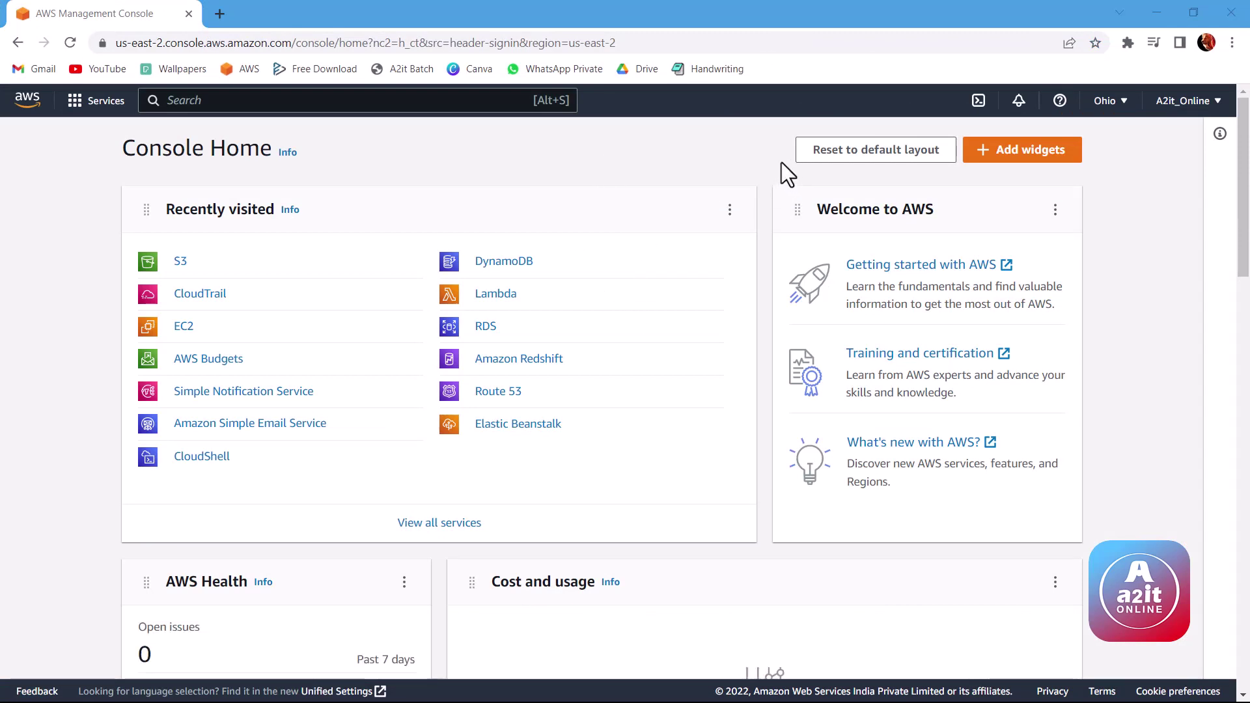
Search the AWS services for "cloud tr" and open CloudTrail.
{"action": "left_click", "coordinate": [312, 106]}
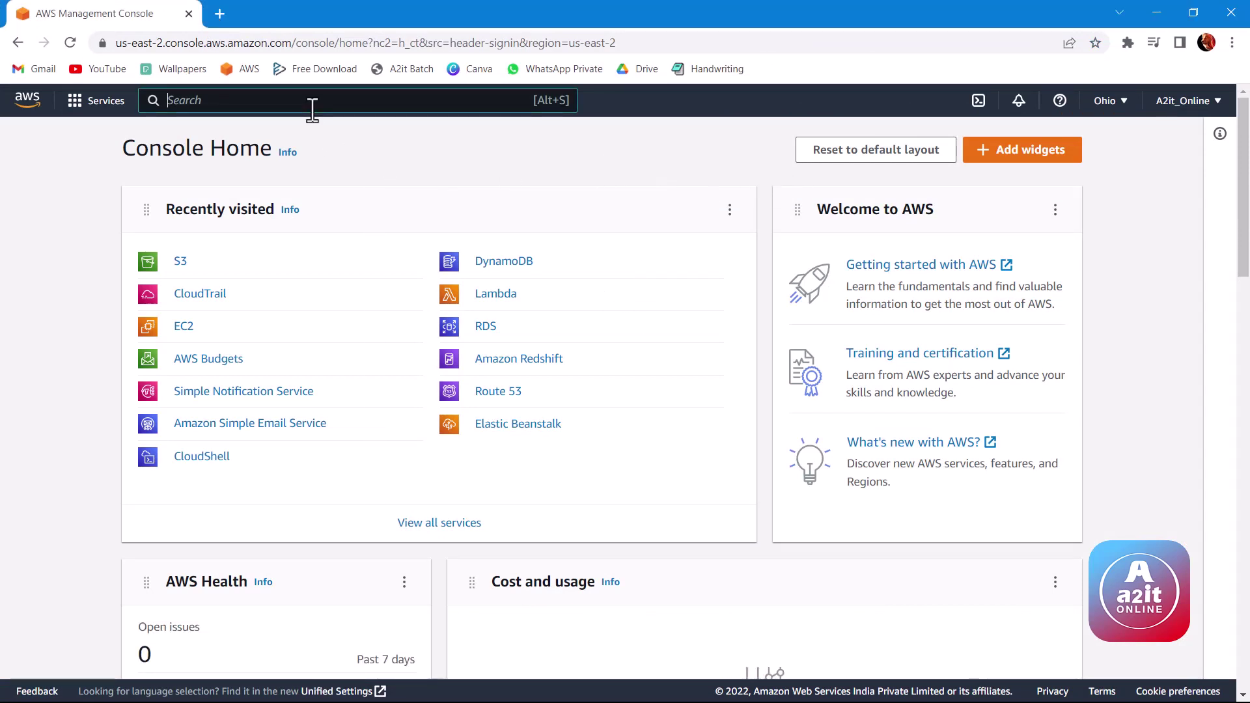
{"action": "type", "text": "cloud"}
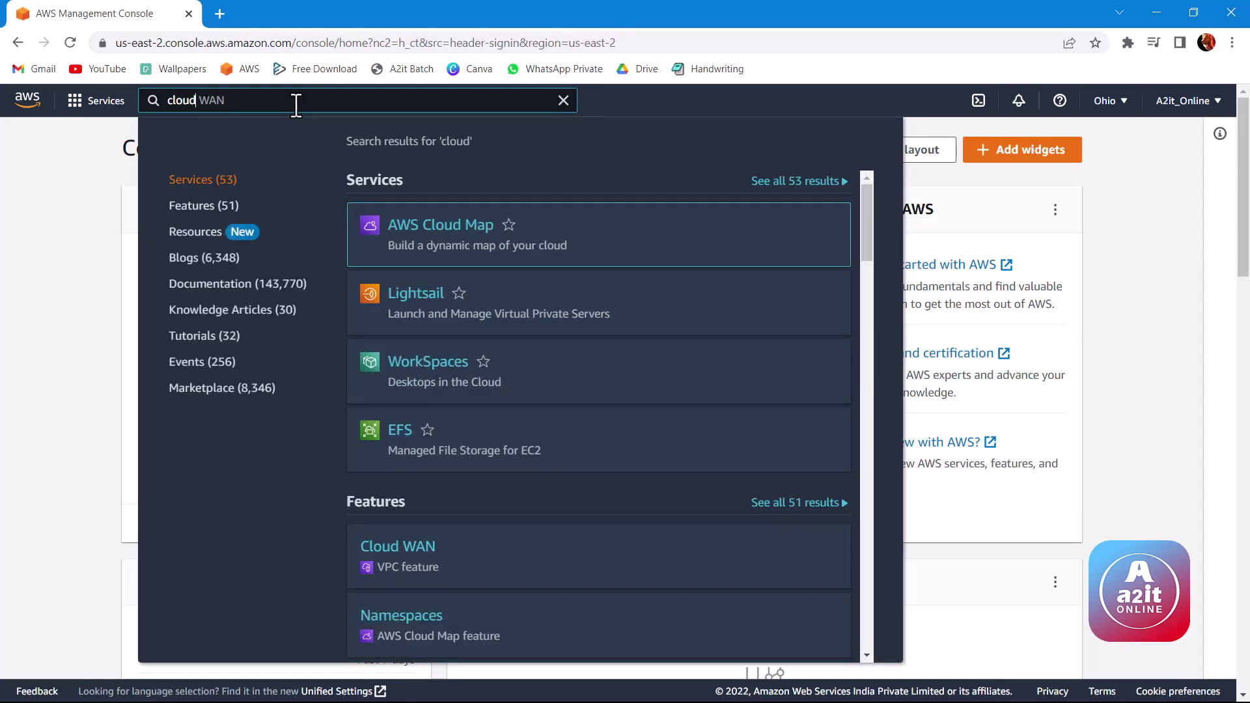
{"action": "type", "text": " tr"}
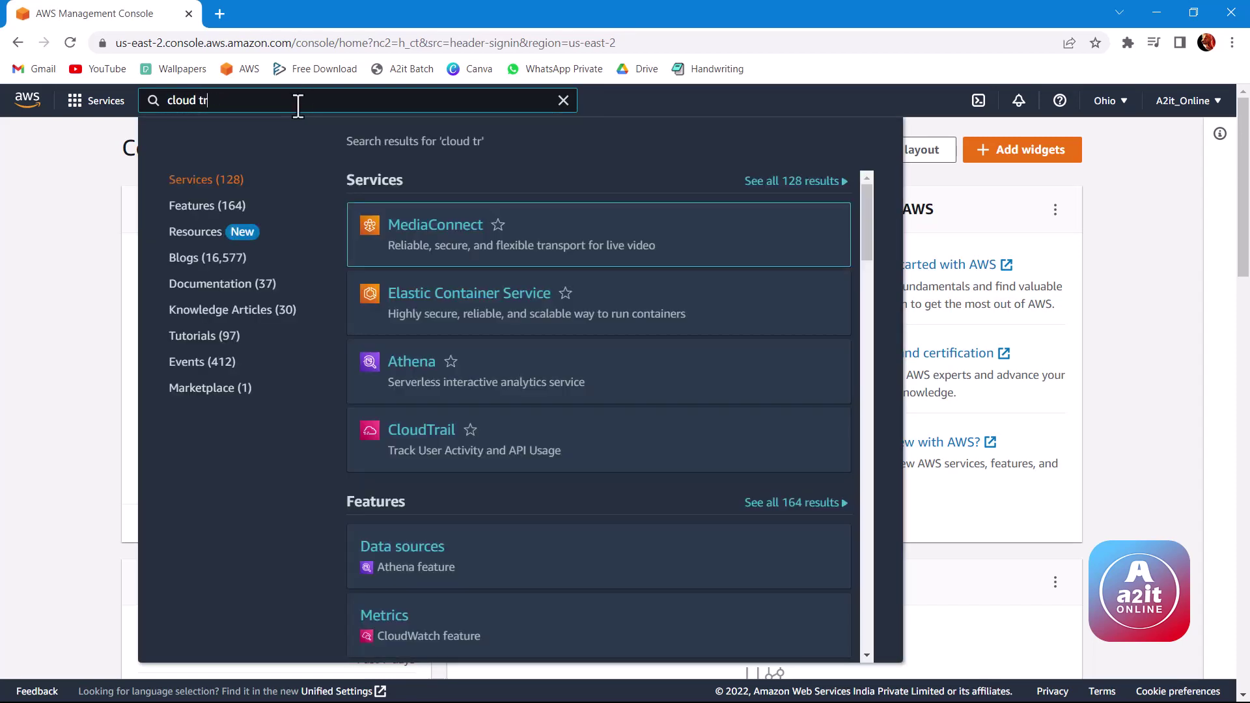
{"action": "left_click", "coordinate": [416, 440]}
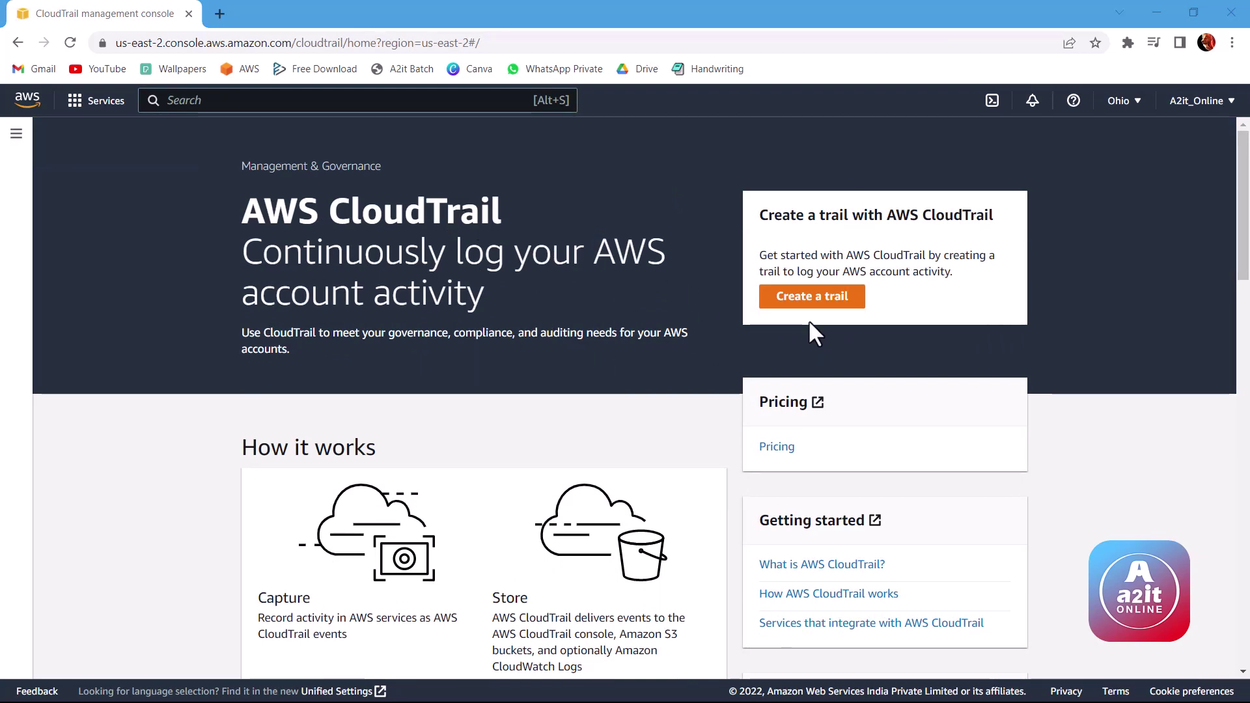
Create a quick trail with the default name management-events and the default log bucket.
{"action": "left_click", "coordinate": [821, 298]}
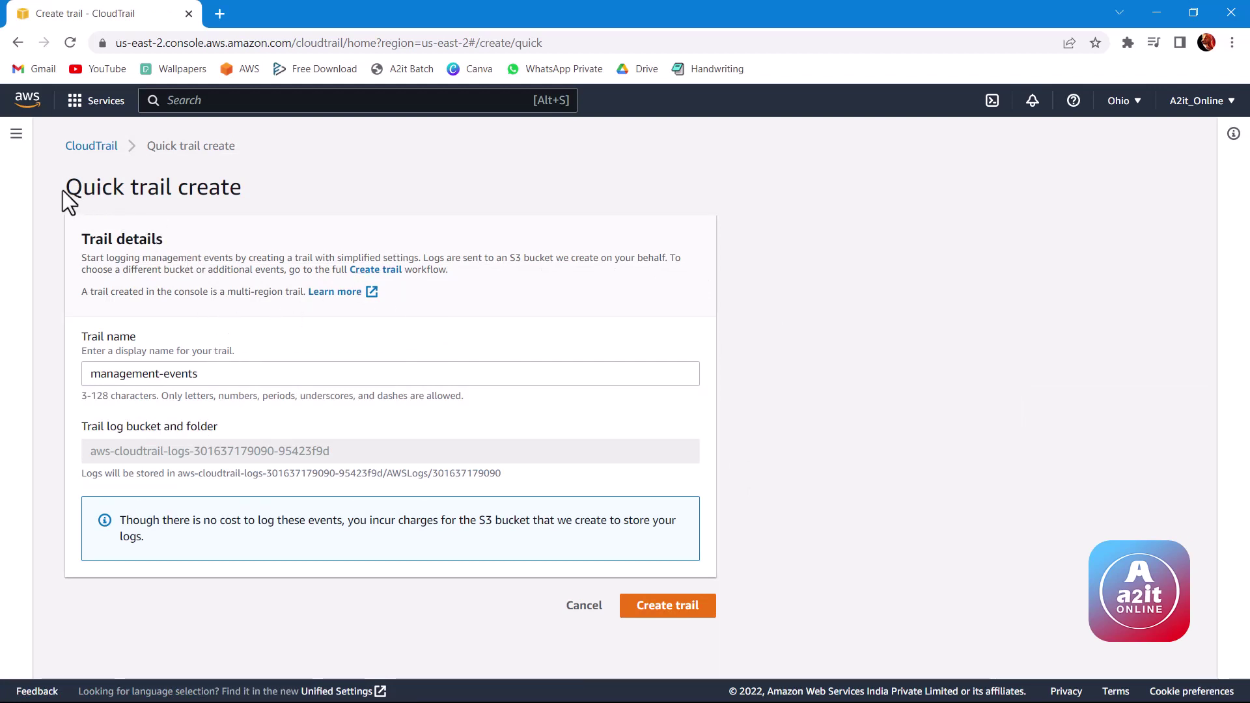
{"action": "left_click_drag", "start_coordinate": [64, 189], "coordinate": [269, 205]}
{"action": "left_click", "coordinate": [268, 197]}
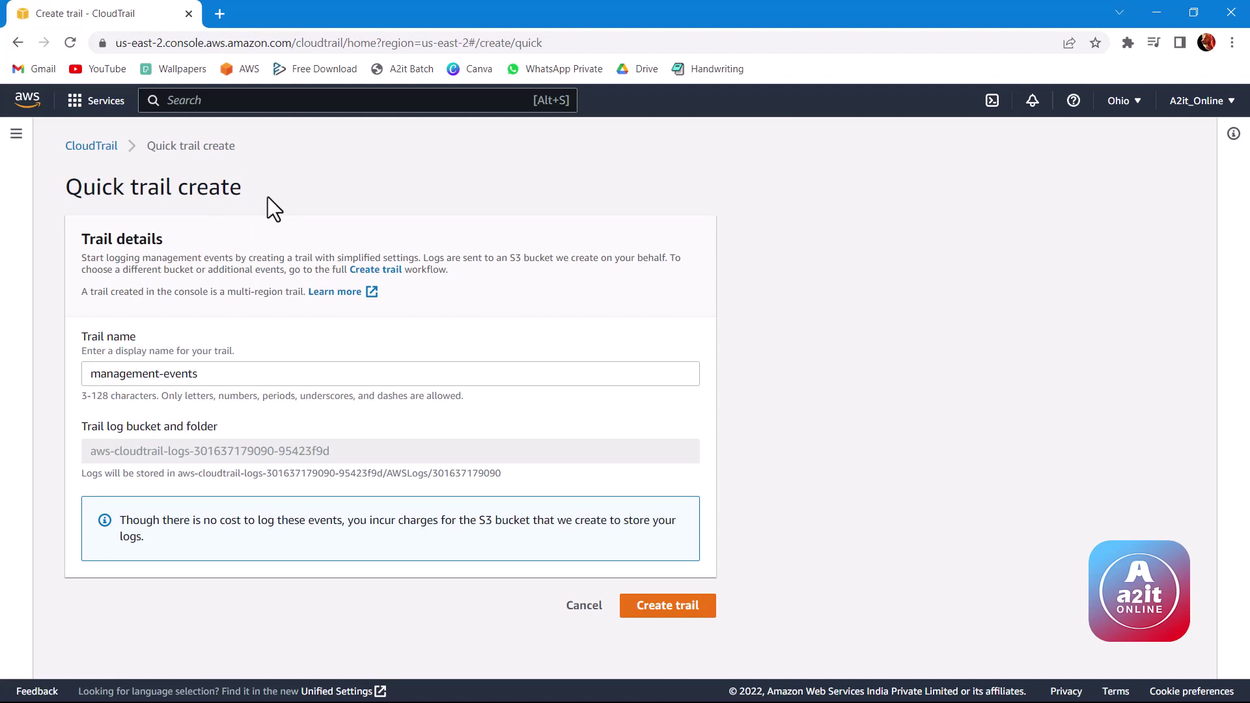
{"action": "left_click", "coordinate": [680, 609]}
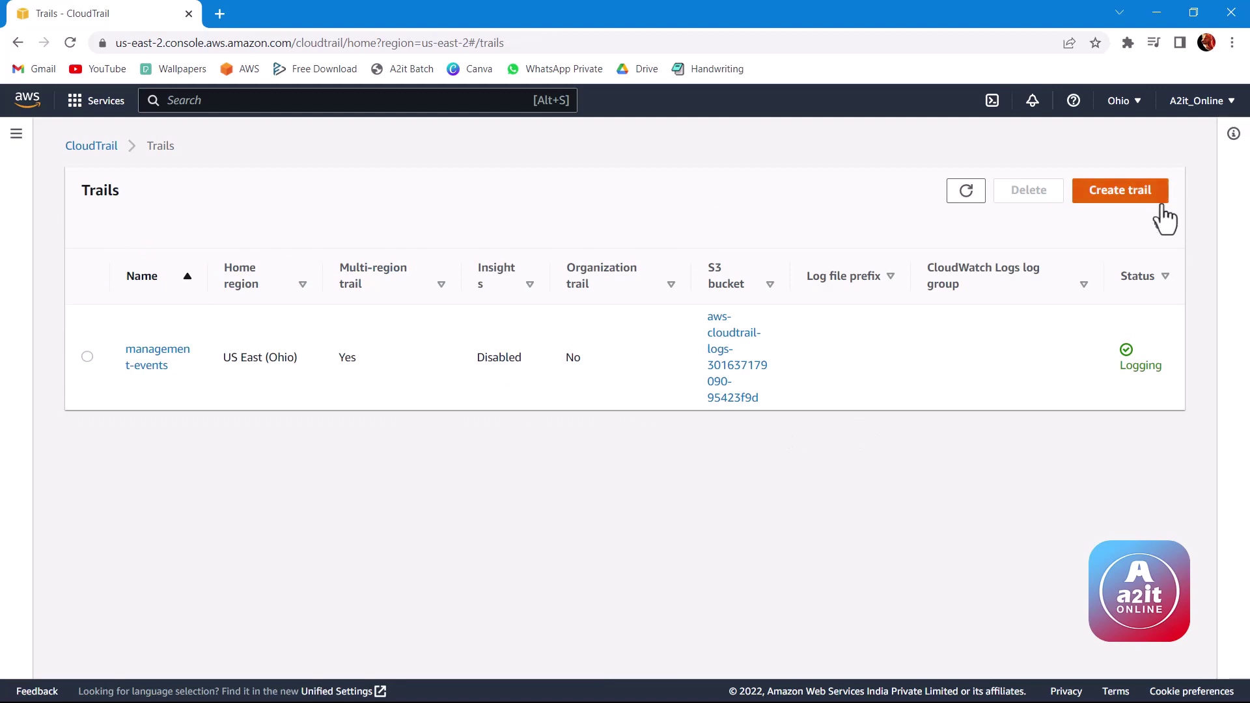
Start creating another trail through the full workflow and name it trail_1.
{"action": "left_click", "coordinate": [1134, 195]}
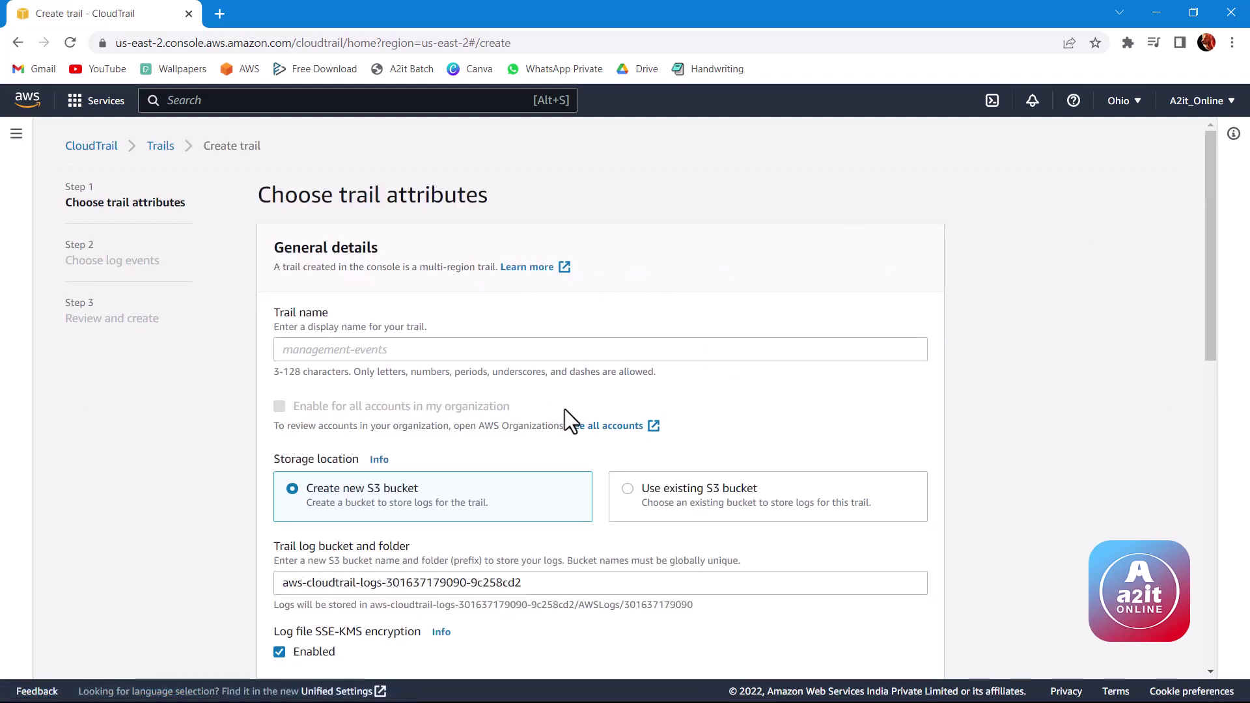
{"action": "left_click", "coordinate": [413, 349]}
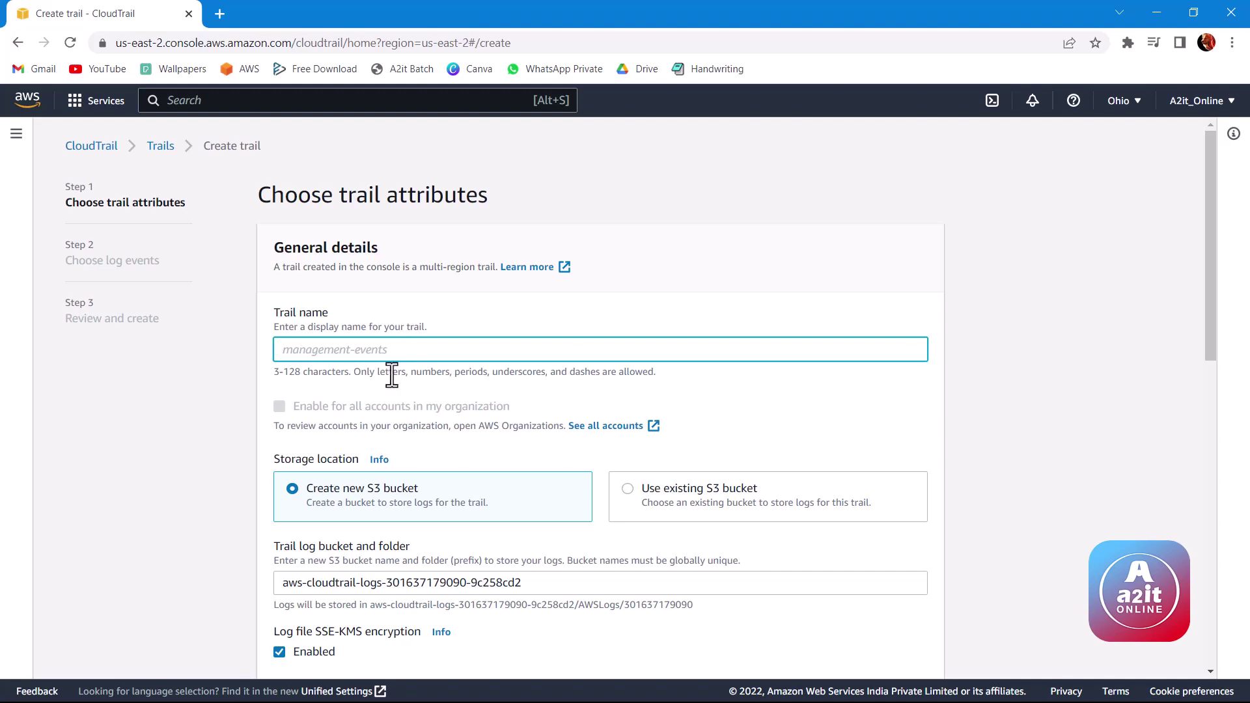
{"action": "type", "text": "trail_1"}
Choose a new S3 bucket as the trail's storage location and name the log bucket record_trails.
{"action": "scroll", "coordinate": [470, 428], "scroll_direction": "down", "scroll_amount": 1}
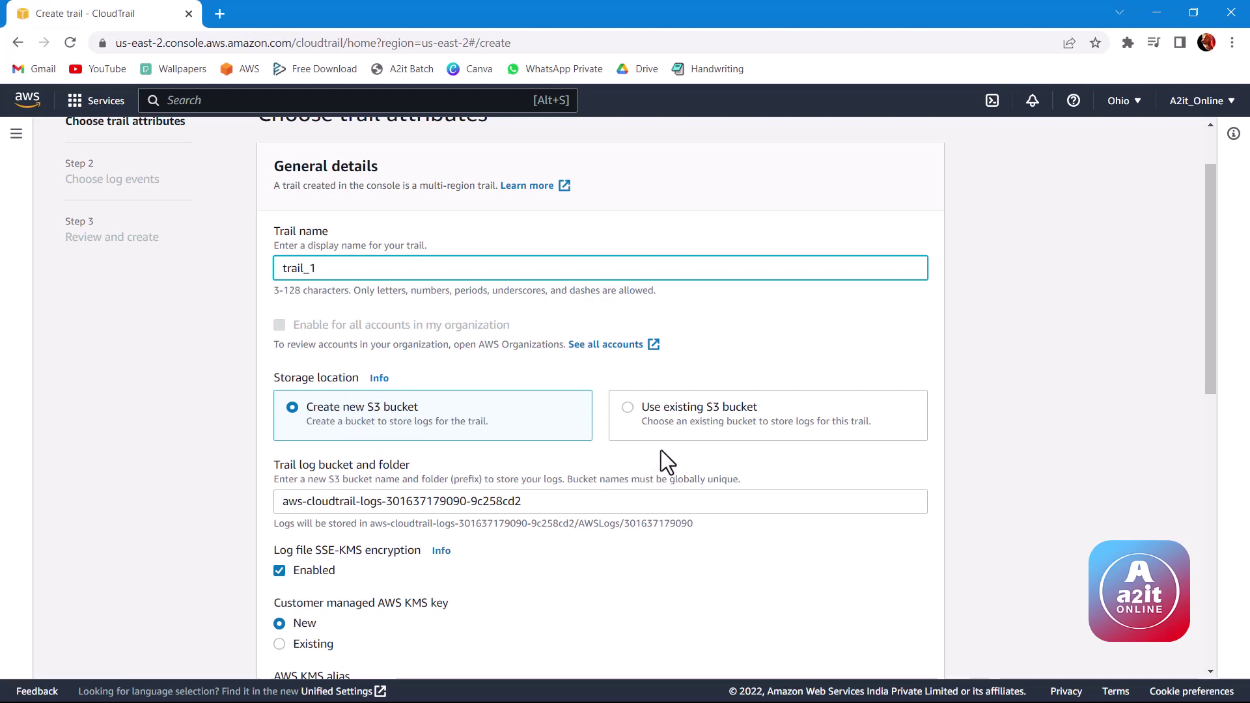
{"action": "left_click", "coordinate": [628, 409]}
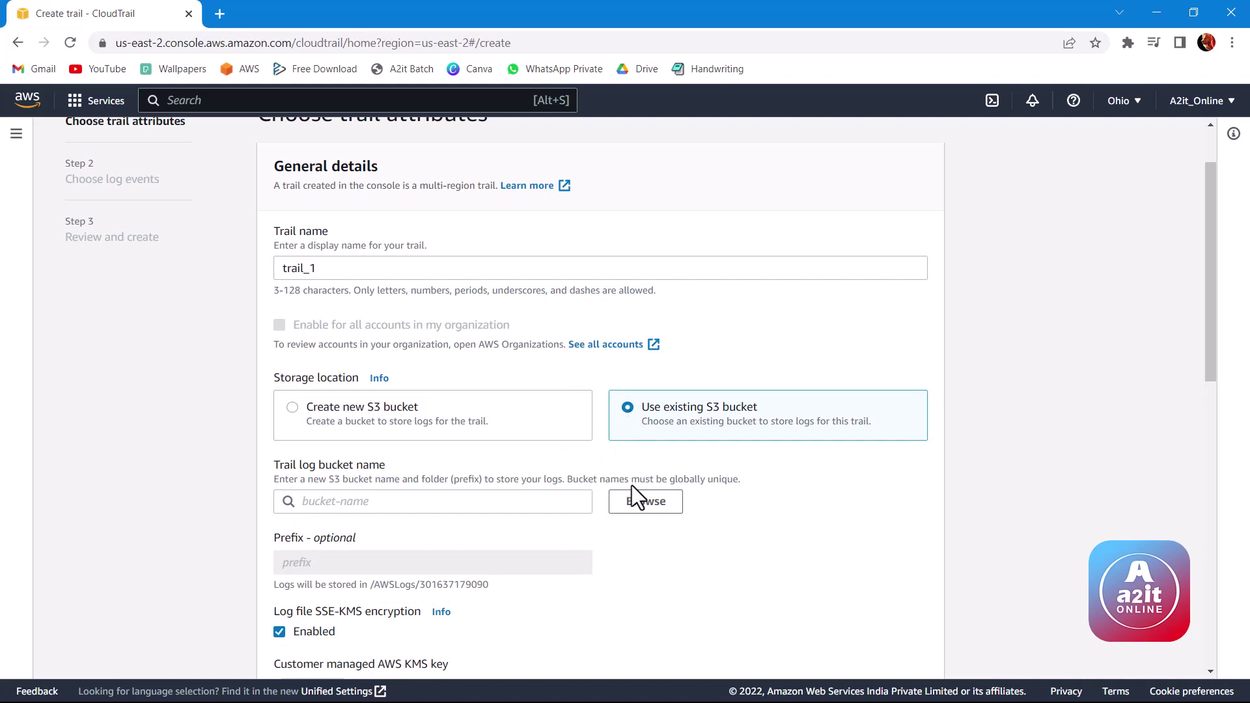
{"action": "left_click", "coordinate": [290, 407]}
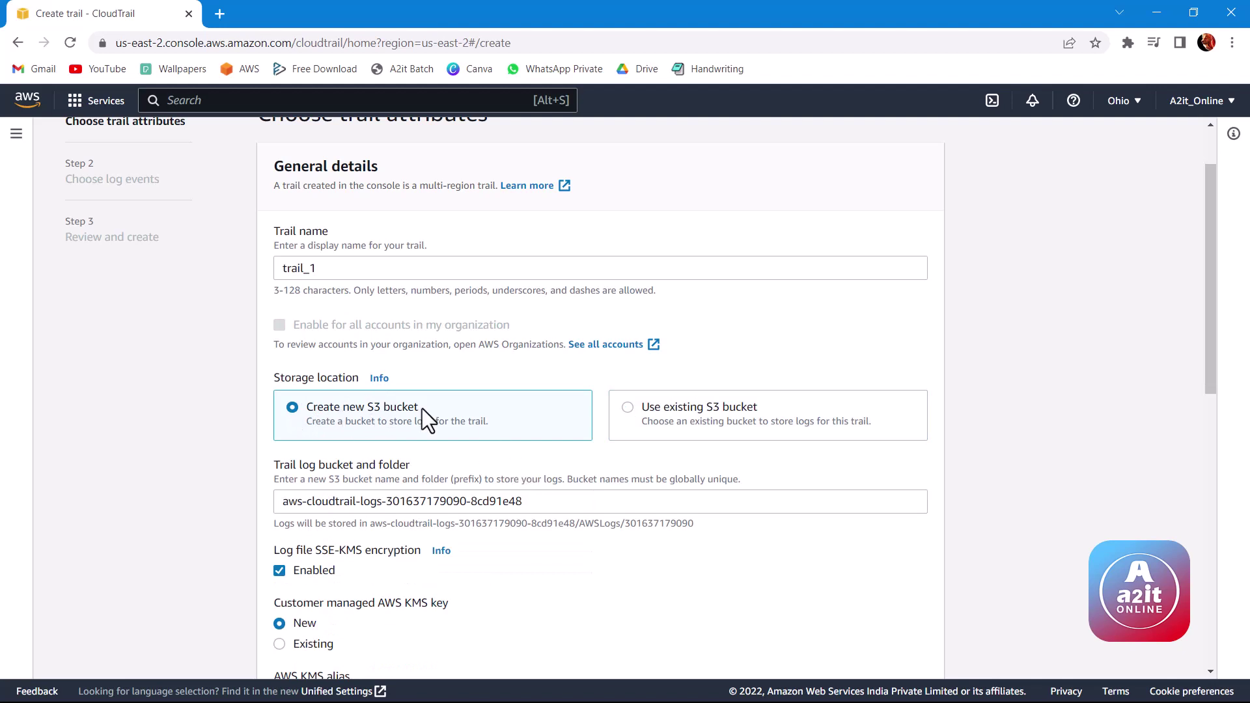
{"action": "left_click_drag", "start_coordinate": [544, 509], "coordinate": [243, 497]}
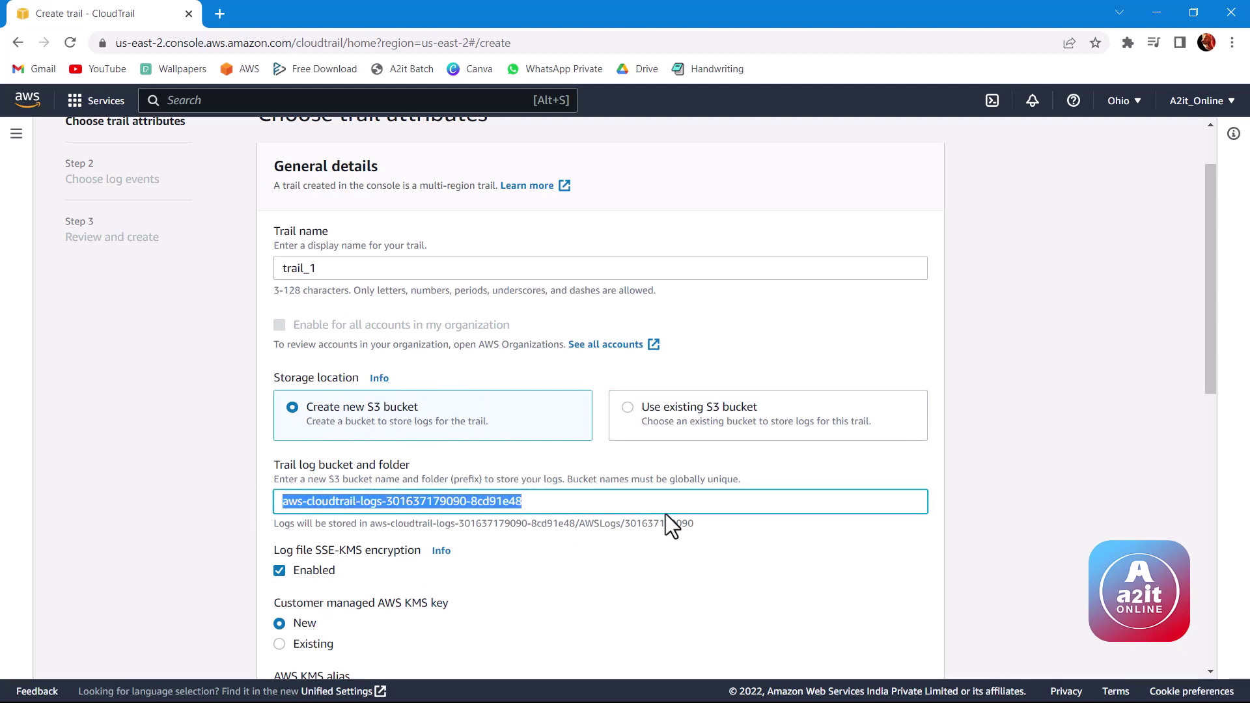
{"action": "type", "text": "record"}
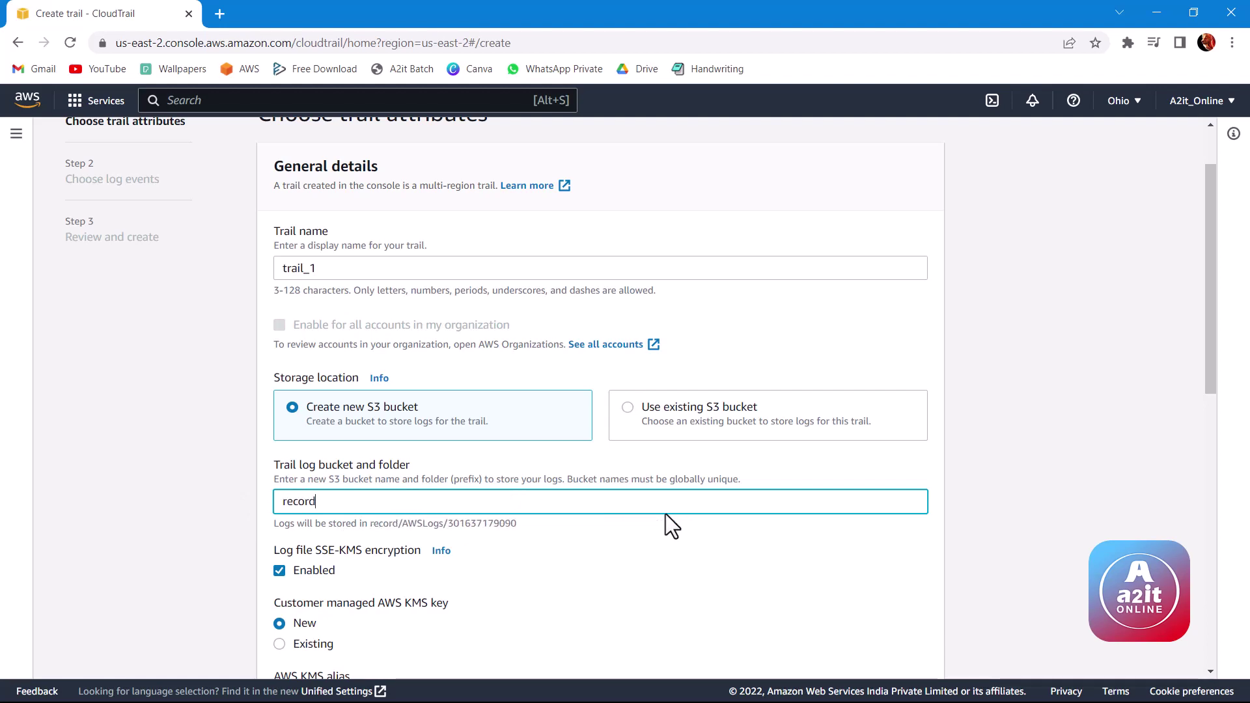
{"action": "type", "text": "_tr"}
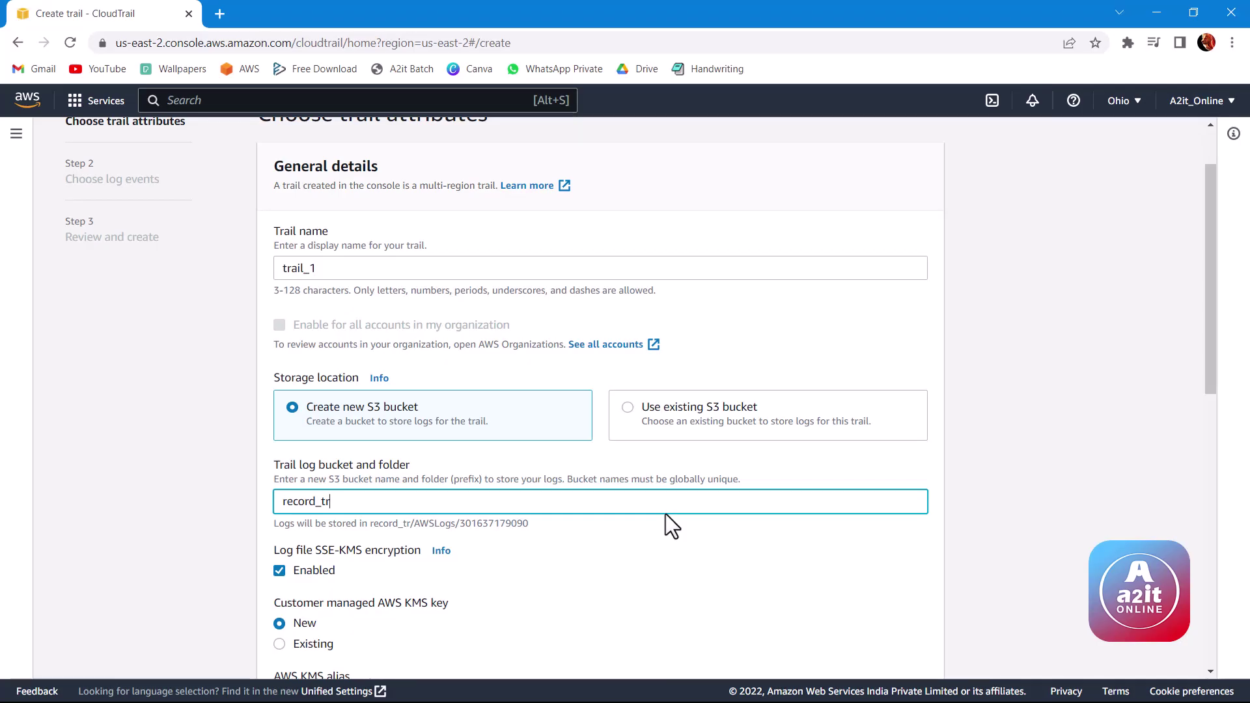
{"action": "type", "text": "ls"}
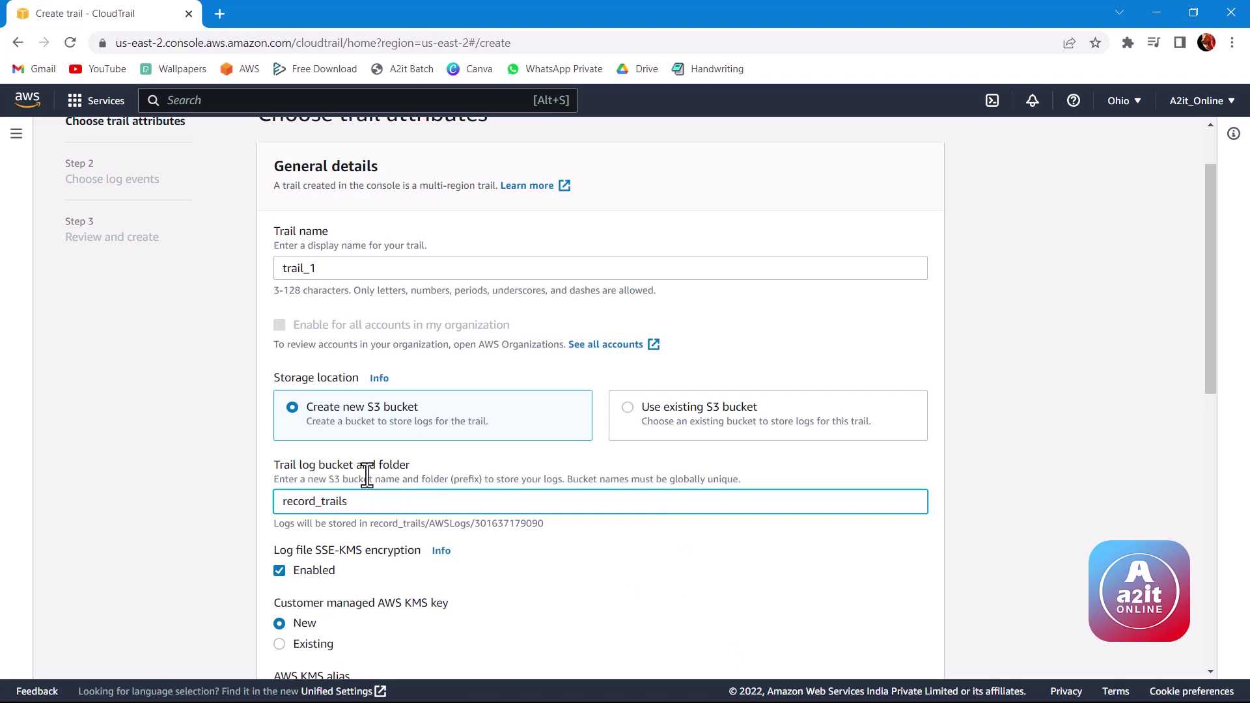
Review the KMS key options for log file SSE-KMS encryption and disable the encryption for the trail.
{"action": "scroll", "coordinate": [456, 462], "scroll_direction": "down", "scroll_amount": 1}
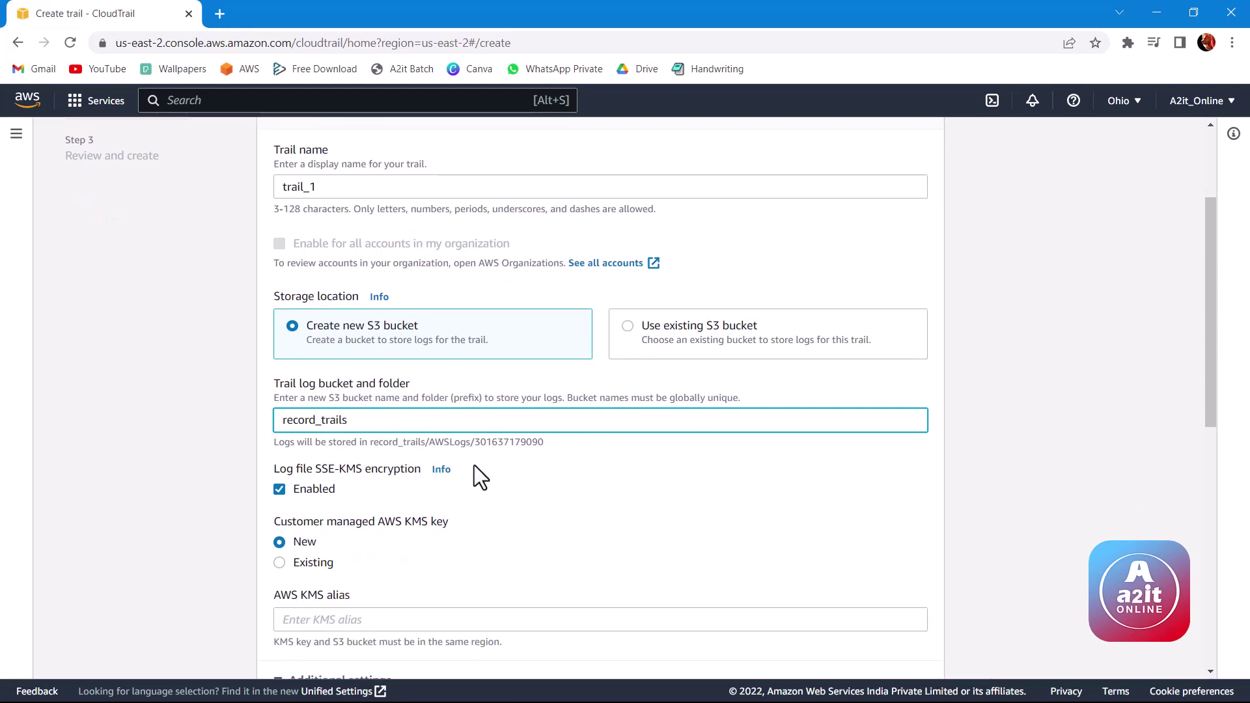
{"action": "scroll", "coordinate": [404, 456], "scroll_direction": "down", "scroll_amount": 3}
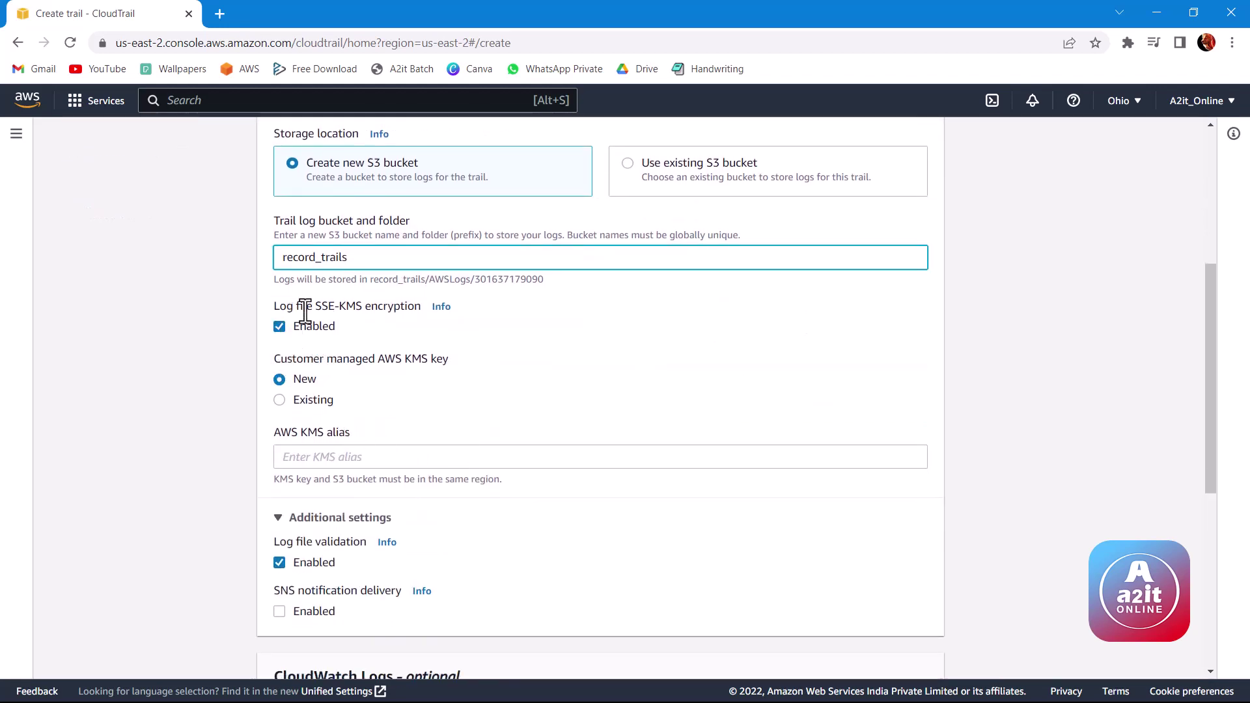
{"action": "left_click_drag", "start_coordinate": [274, 306], "coordinate": [377, 309]}
{"action": "left_click", "coordinate": [377, 309]}
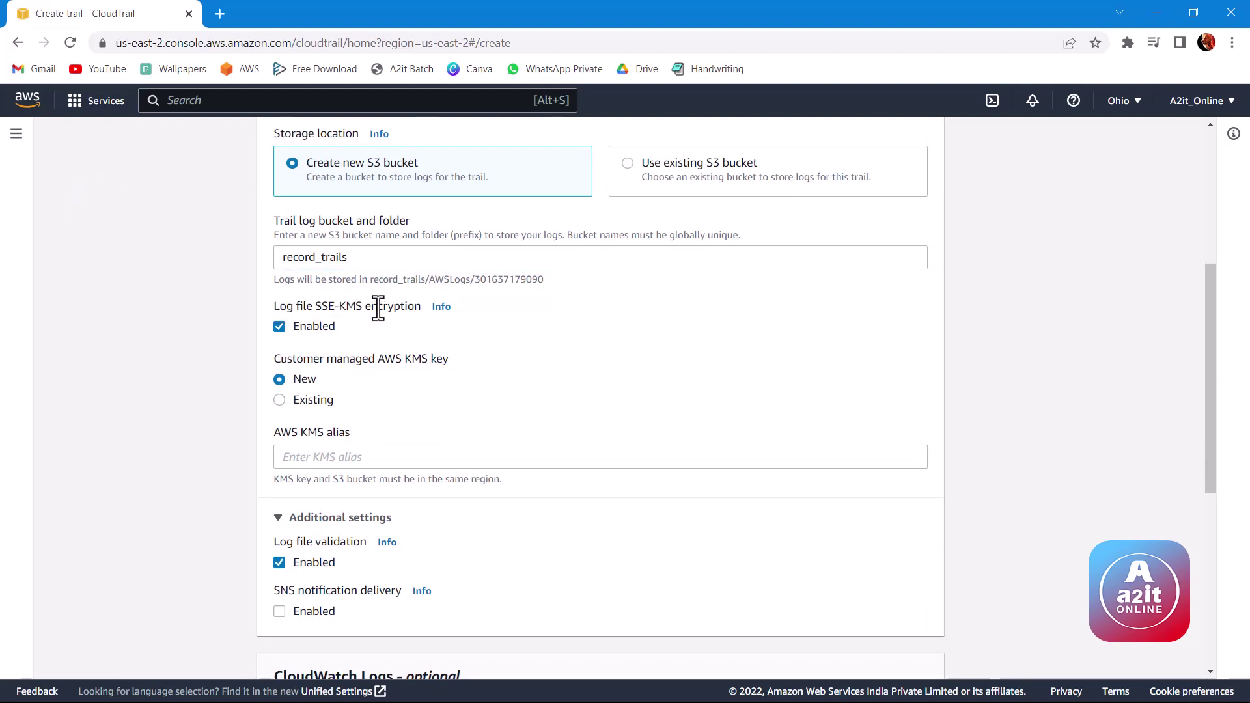
{"action": "left_click", "coordinate": [280, 326]}
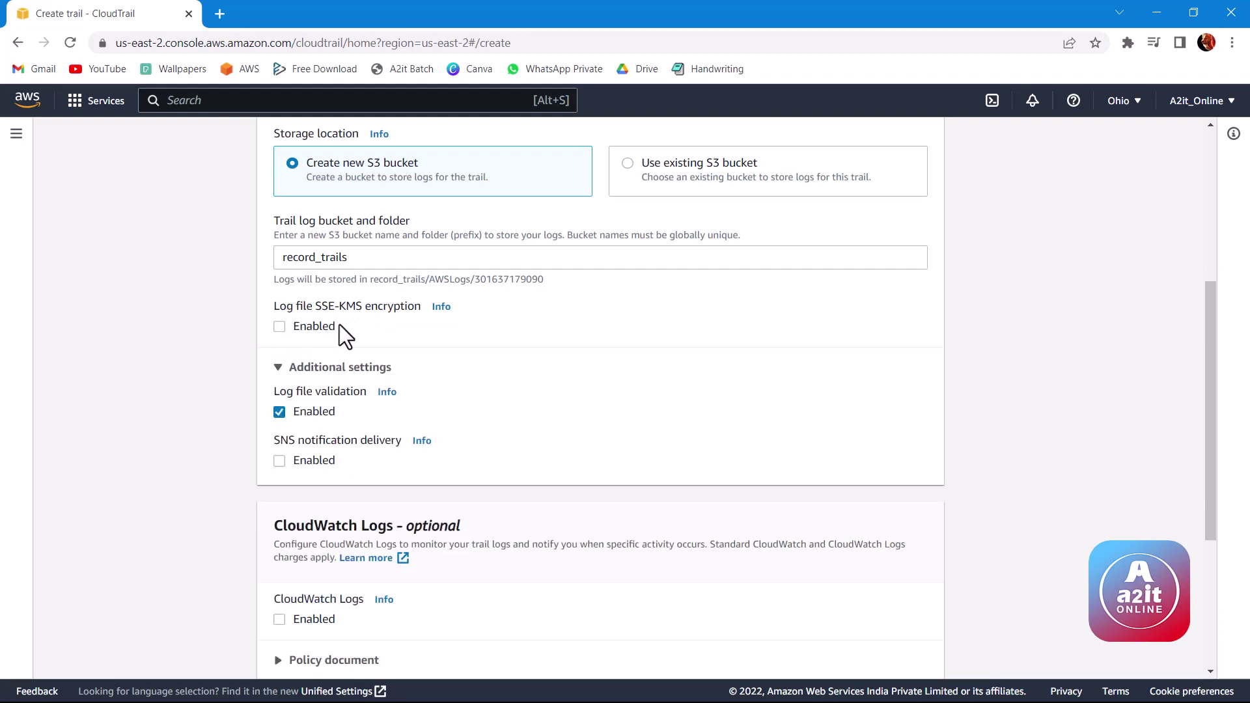
{"action": "left_click", "coordinate": [279, 327]}
{"action": "left_click", "coordinate": [315, 456]}
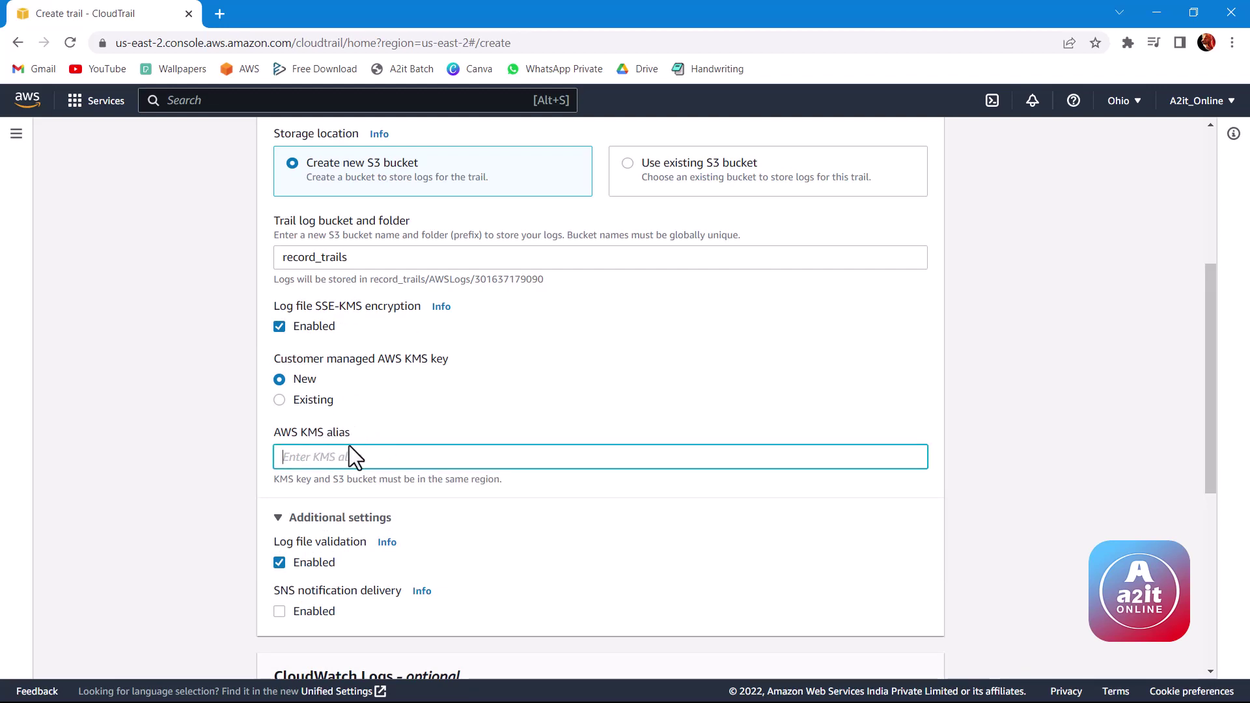
{"action": "left_click", "coordinate": [279, 326]}
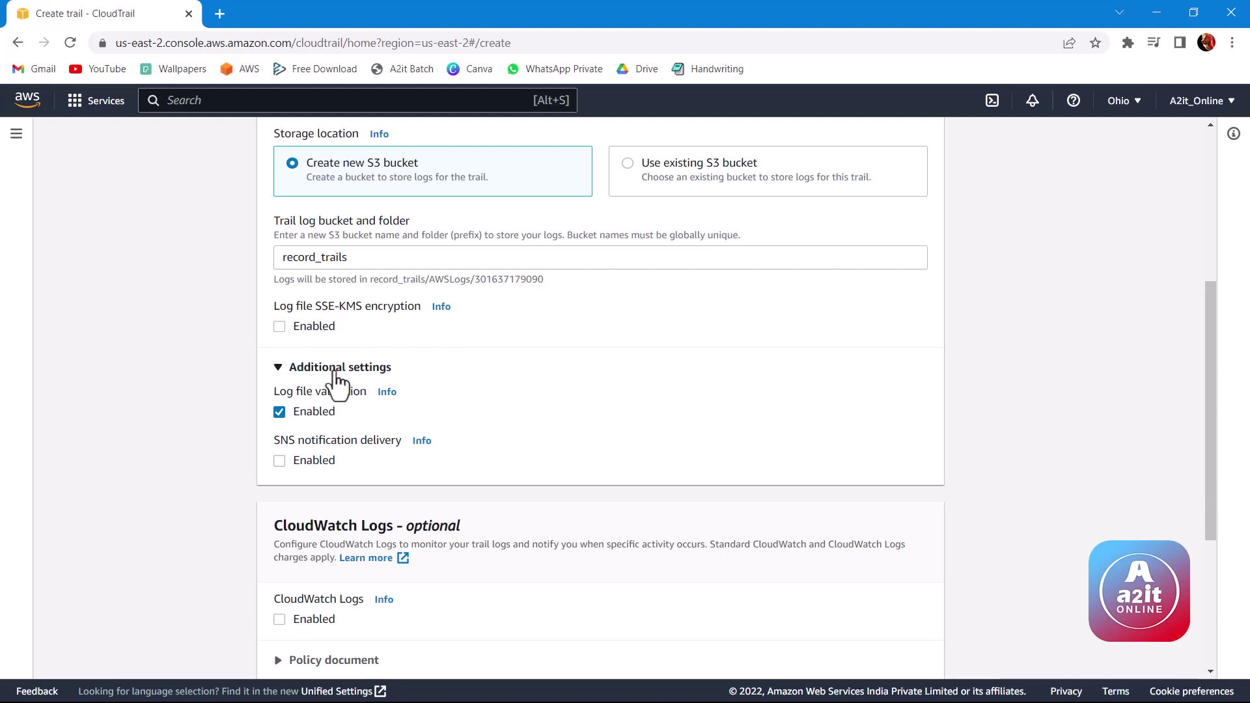
Enable SNS notification delivery to preview its topic options, and disable it again.
{"action": "scroll", "coordinate": [343, 387], "scroll_direction": "down", "scroll_amount": 1}
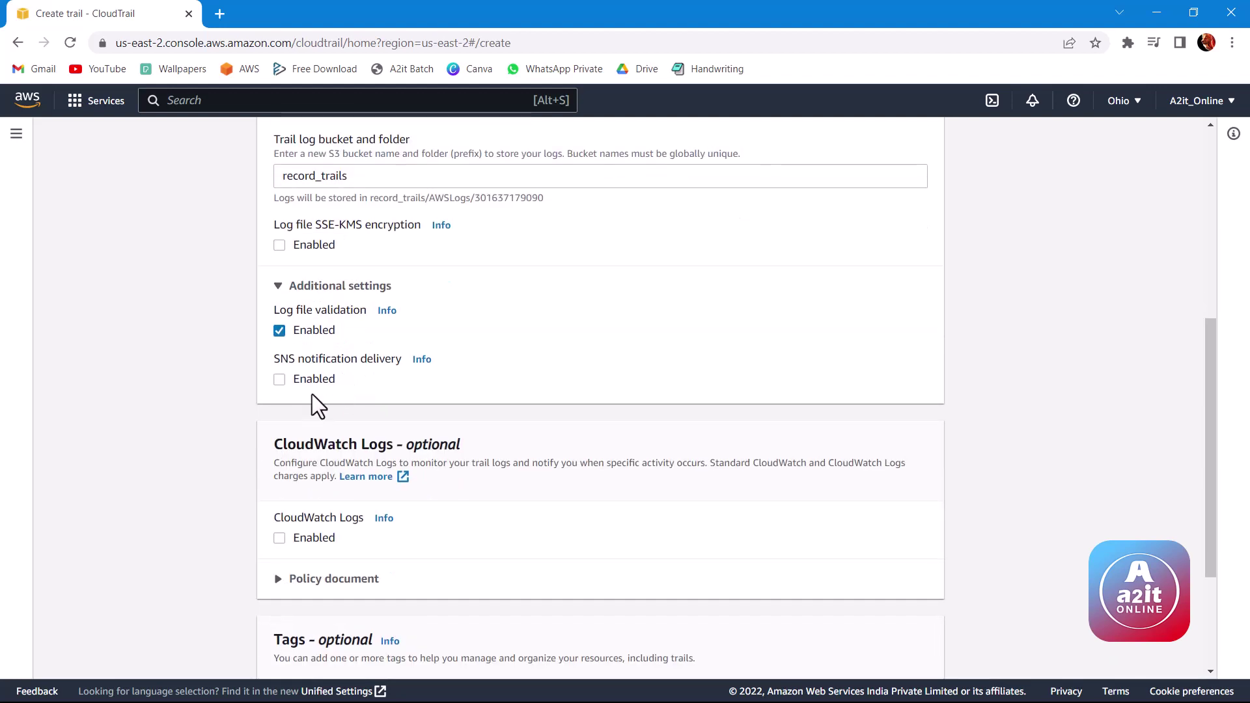
{"action": "left_click", "coordinate": [281, 382]}
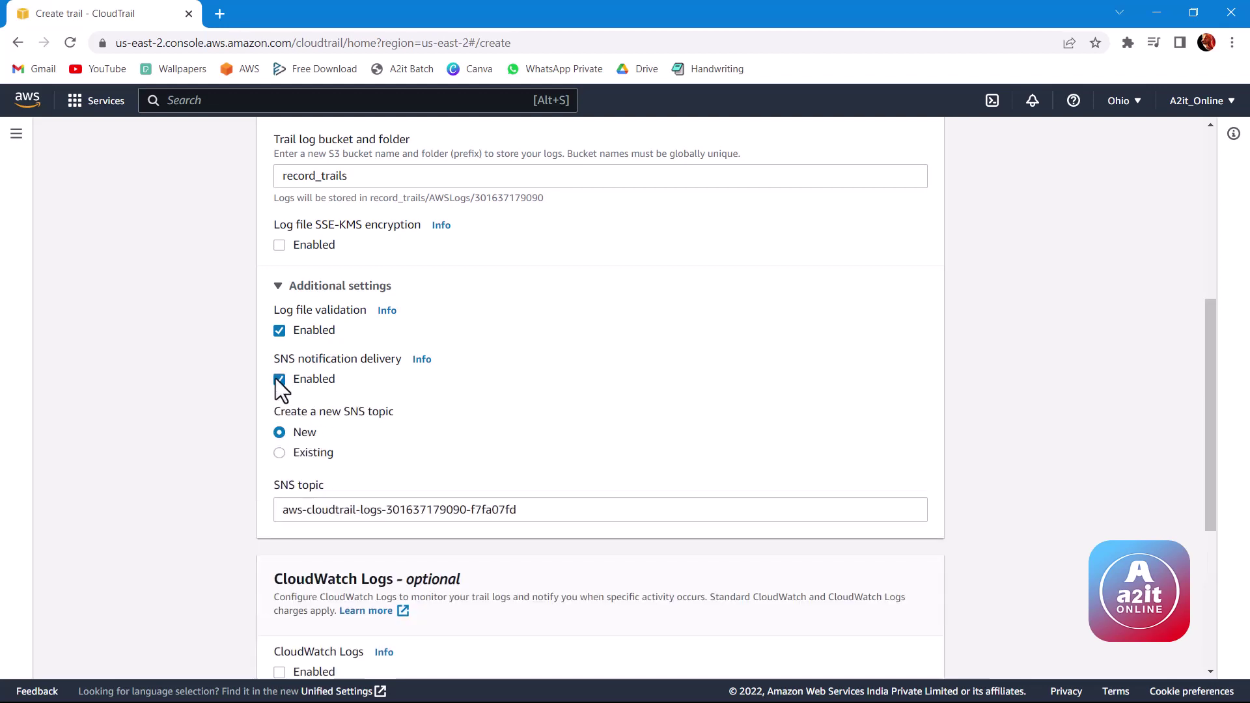
{"action": "left_click", "coordinate": [279, 379]}
Enable CloudWatch Logs to preview its log group and IAM role options, and disable it again.
{"action": "scroll", "coordinate": [396, 361], "scroll_direction": "down", "scroll_amount": 1}
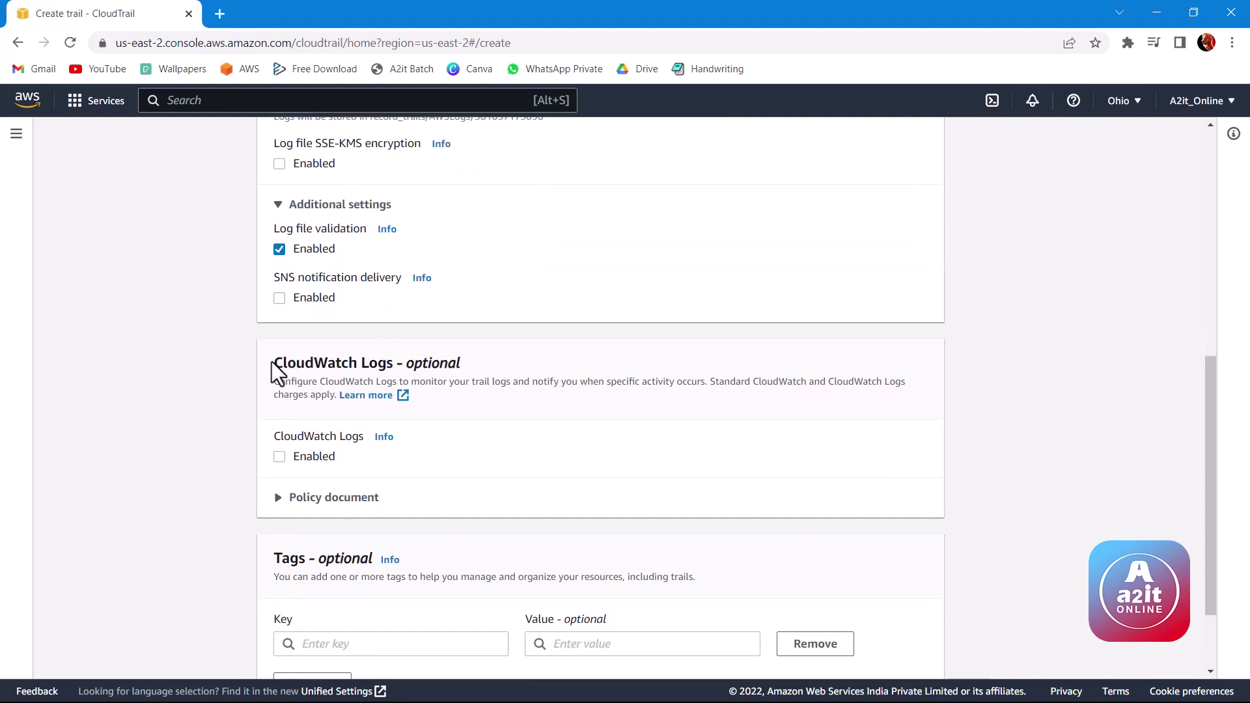
{"action": "left_click_drag", "start_coordinate": [272, 363], "coordinate": [371, 358]}
{"action": "left_click", "coordinate": [371, 362]}
{"action": "scroll", "coordinate": [340, 361], "scroll_direction": "down", "scroll_amount": 1}
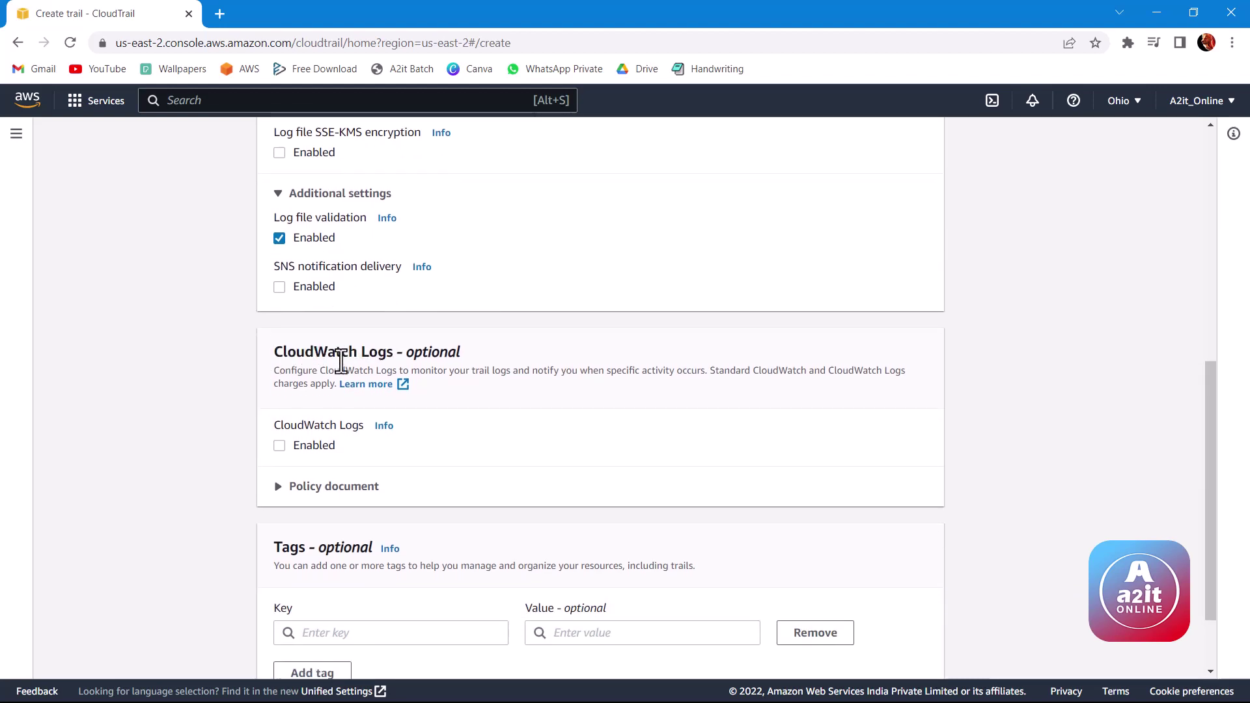
{"action": "scroll", "coordinate": [340, 361], "scroll_direction": "down", "scroll_amount": 1}
{"action": "left_click", "coordinate": [279, 375]}
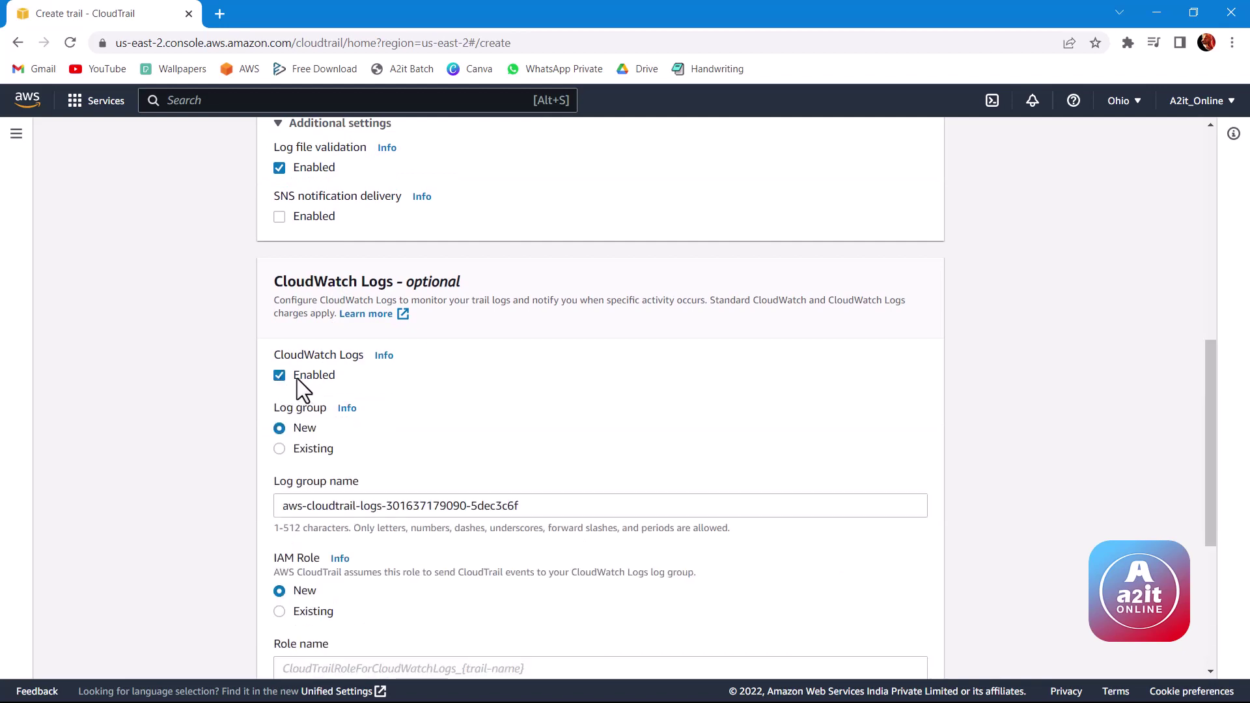
{"action": "left_click", "coordinate": [533, 496]}
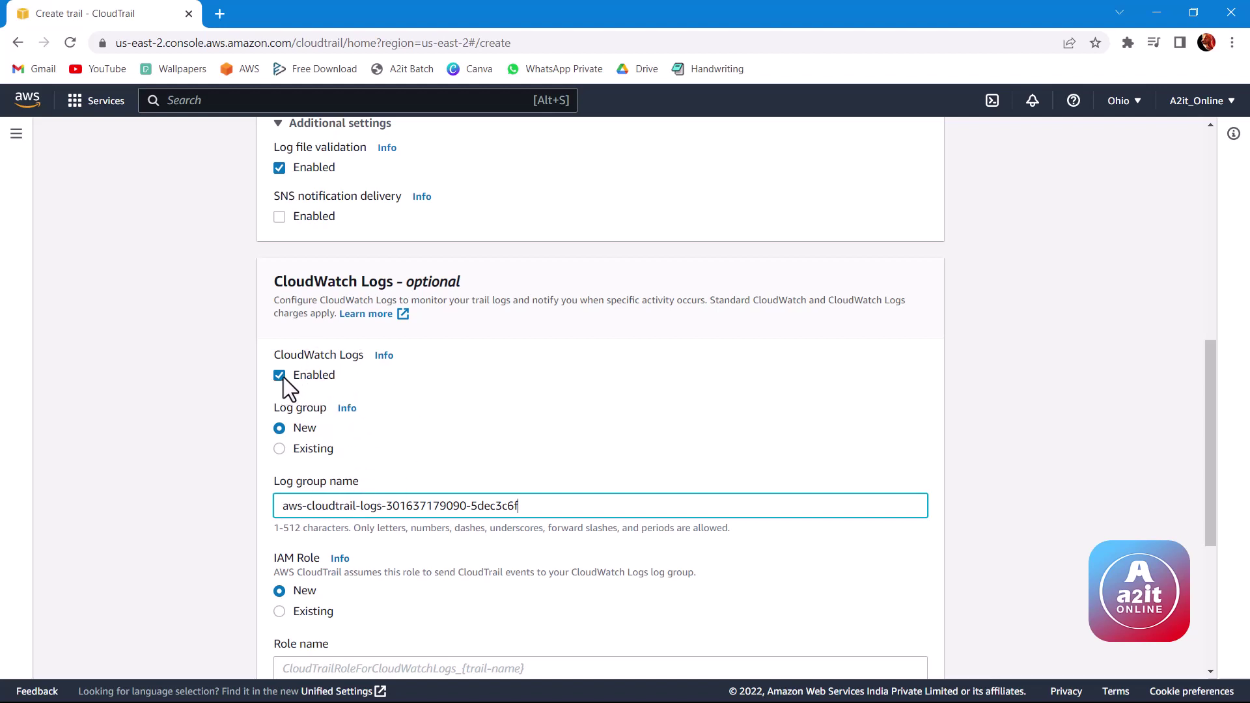
{"action": "scroll", "coordinate": [393, 397], "scroll_direction": "down", "scroll_amount": 3}
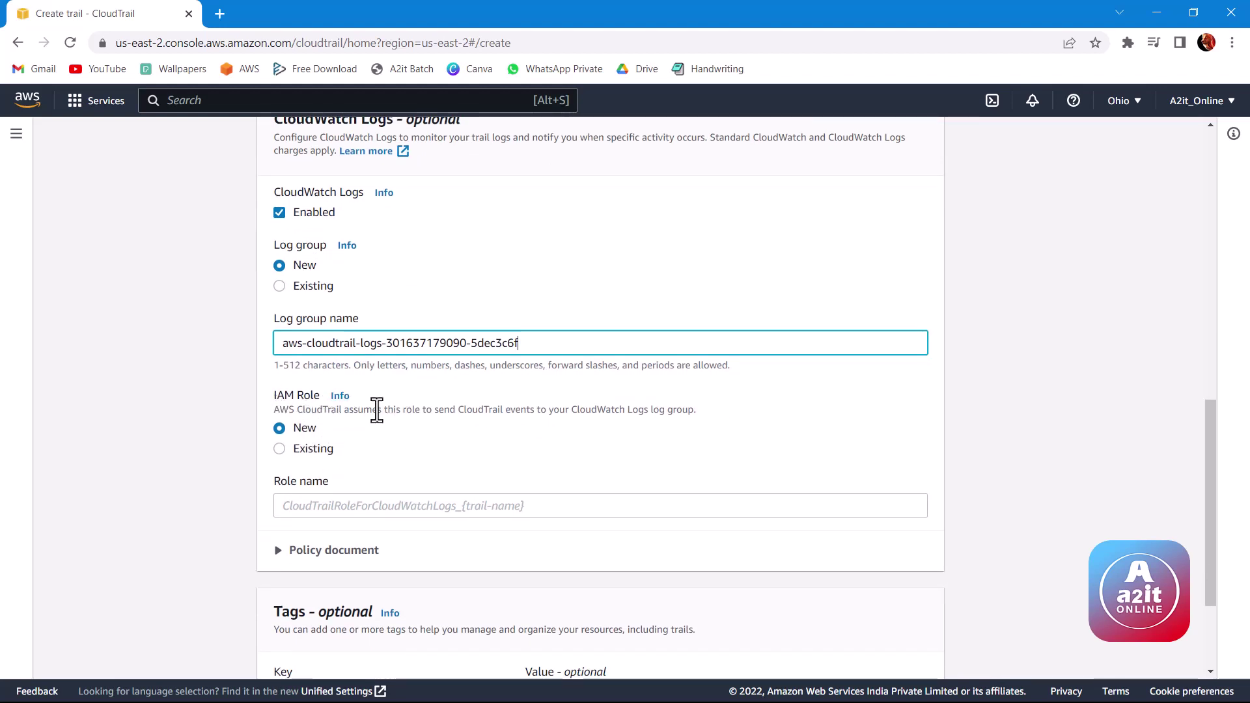
{"action": "scroll", "coordinate": [381, 419], "scroll_direction": "up", "scroll_amount": 1}
{"action": "scroll", "coordinate": [381, 420], "scroll_direction": "up", "scroll_amount": 1}
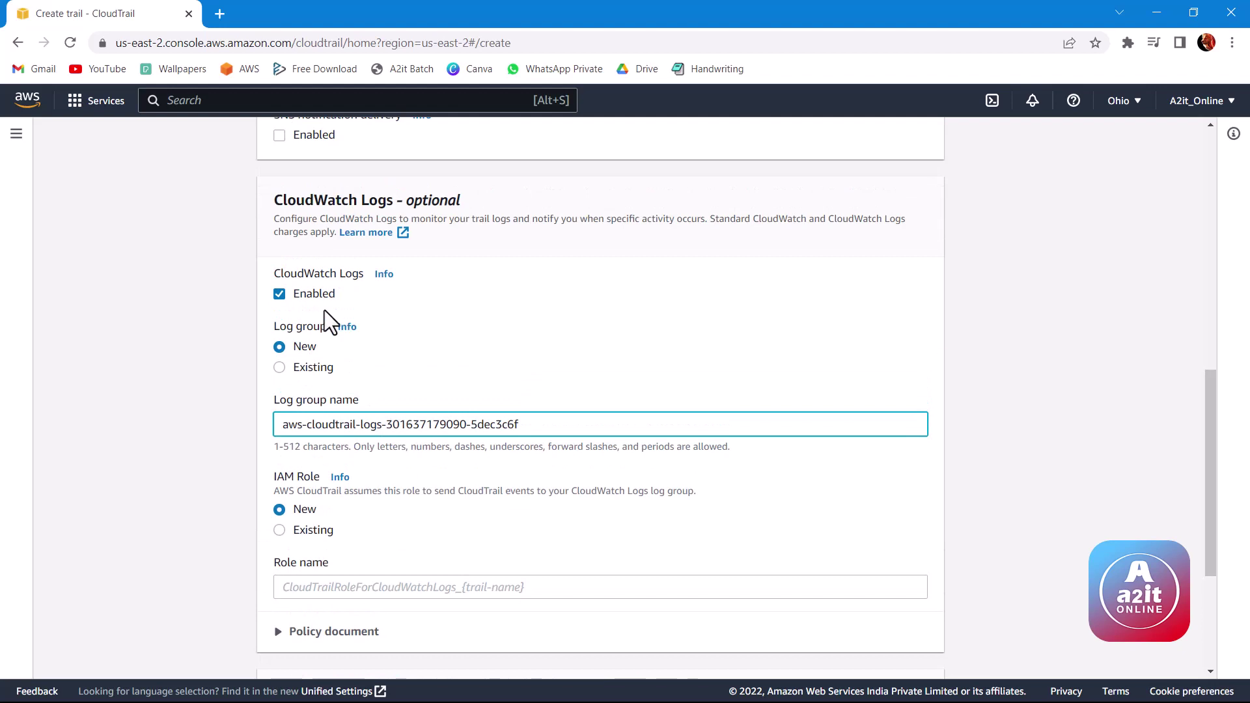
{"action": "left_click", "coordinate": [280, 294]}
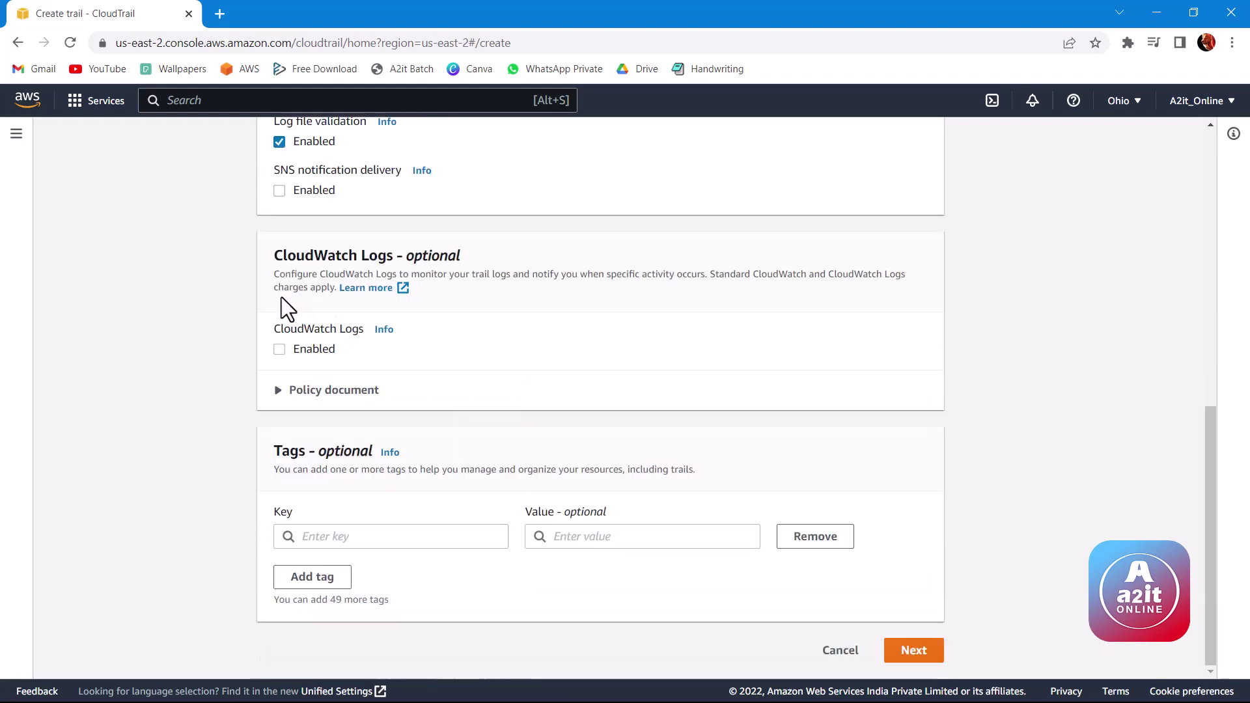
Expand the CloudWatch Logs policy document, read through its statements and collapse it.
{"action": "left_click", "coordinate": [279, 391]}
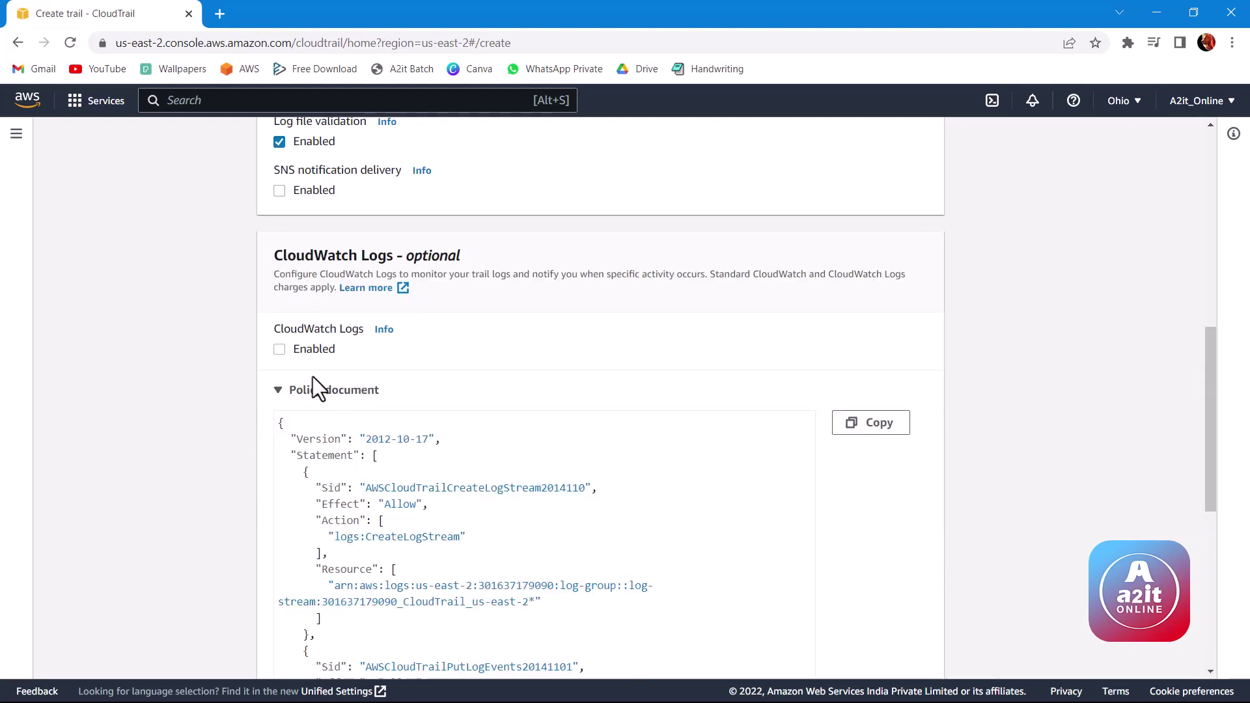
{"action": "scroll", "coordinate": [493, 410], "scroll_direction": "down", "scroll_amount": 7}
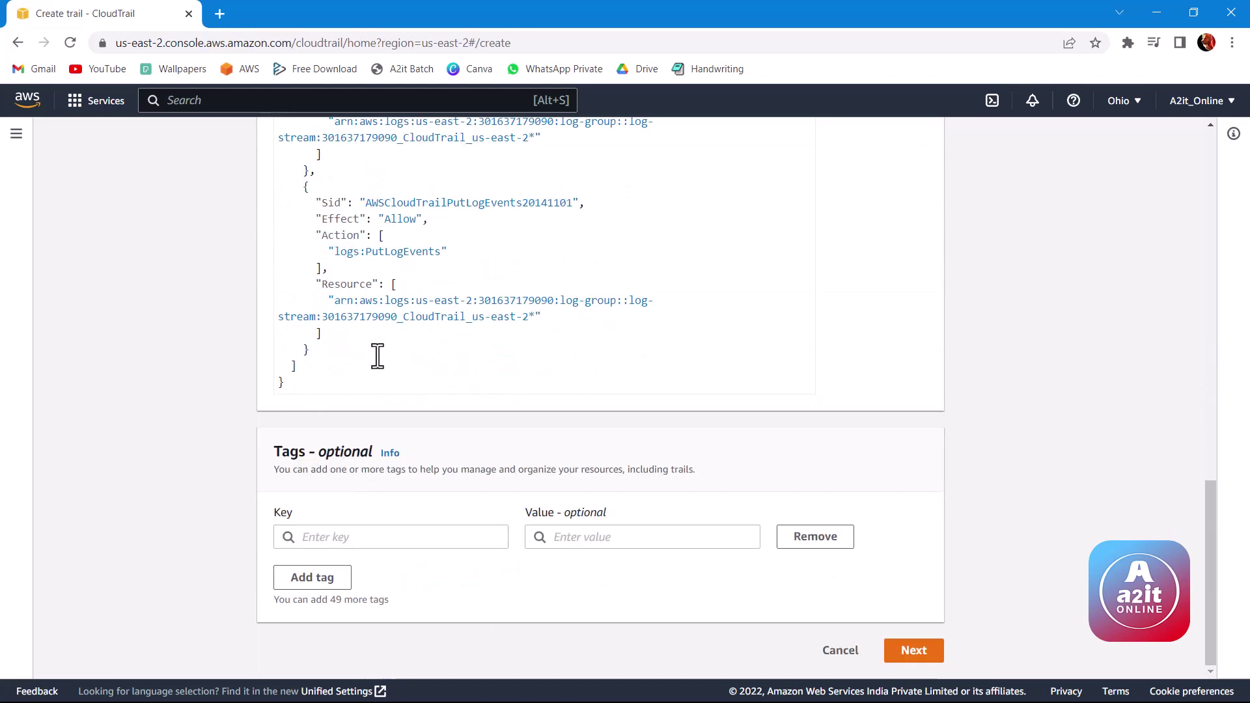
{"action": "scroll", "coordinate": [394, 313], "scroll_direction": "up", "scroll_amount": 4}
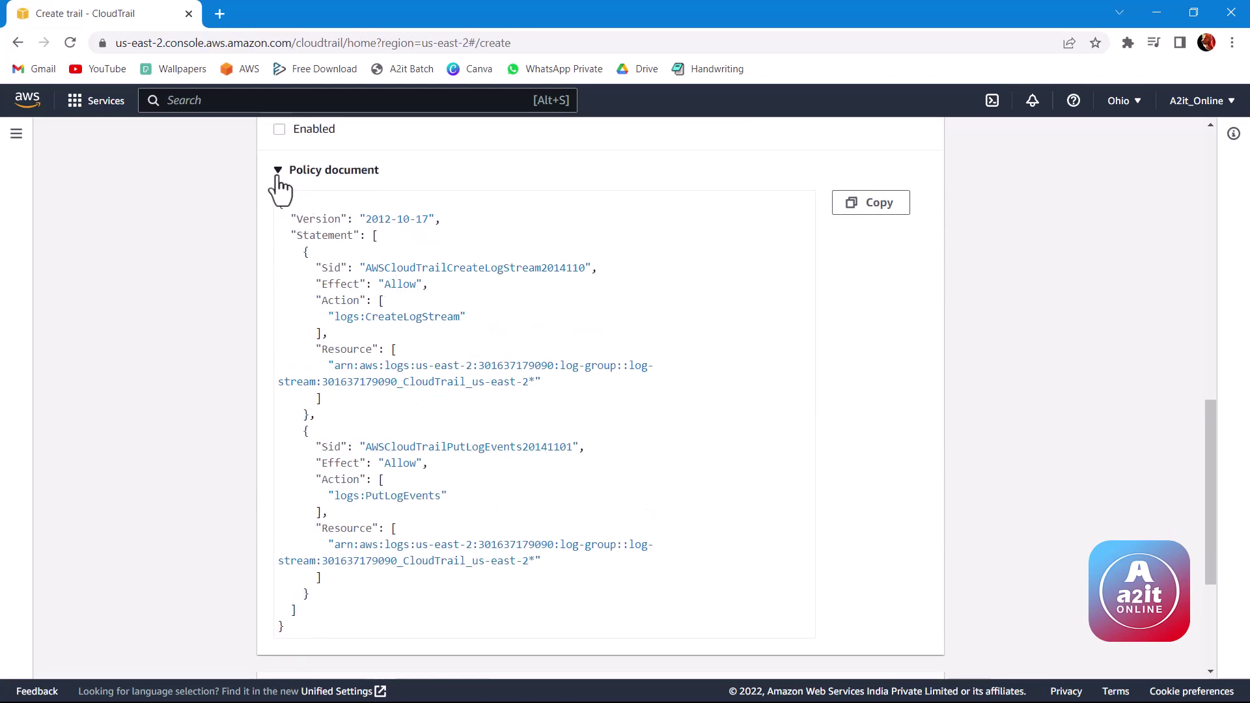
{"action": "left_click", "coordinate": [278, 172]}
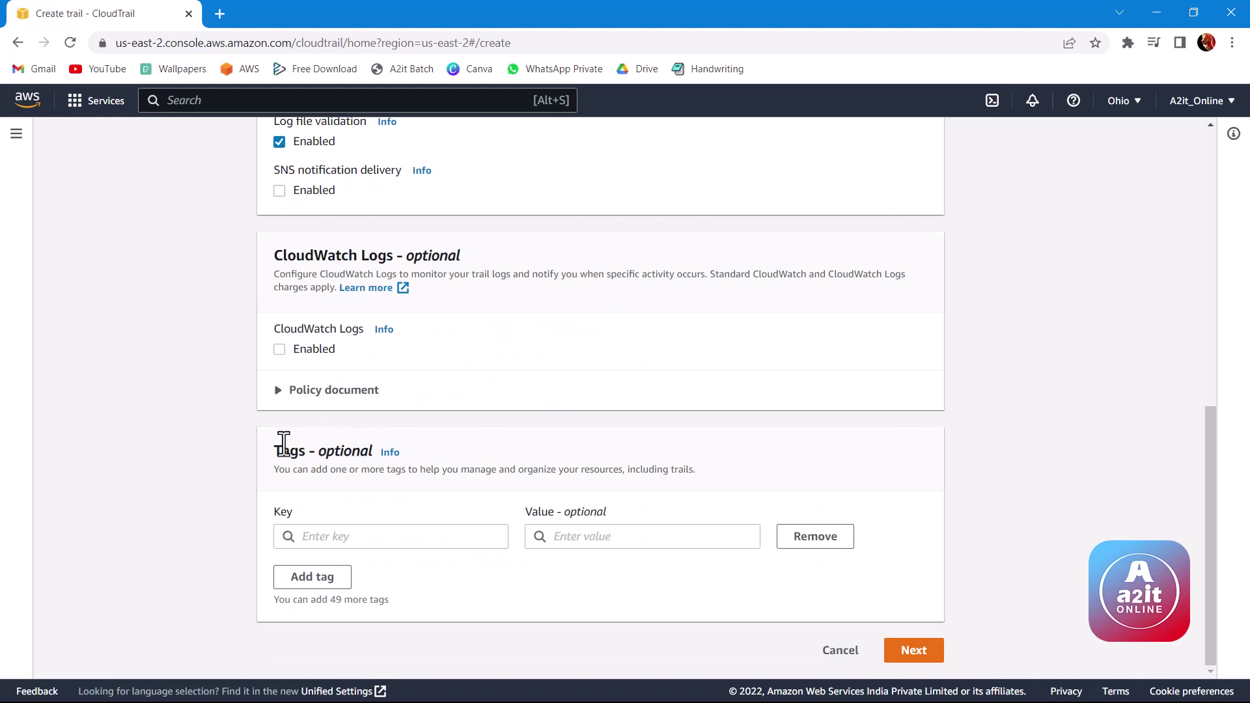
Leave the optional tags empty and proceed to the log event selection.
{"action": "left_click_drag", "start_coordinate": [277, 449], "coordinate": [306, 452]}
{"action": "left_click", "coordinate": [311, 458]}
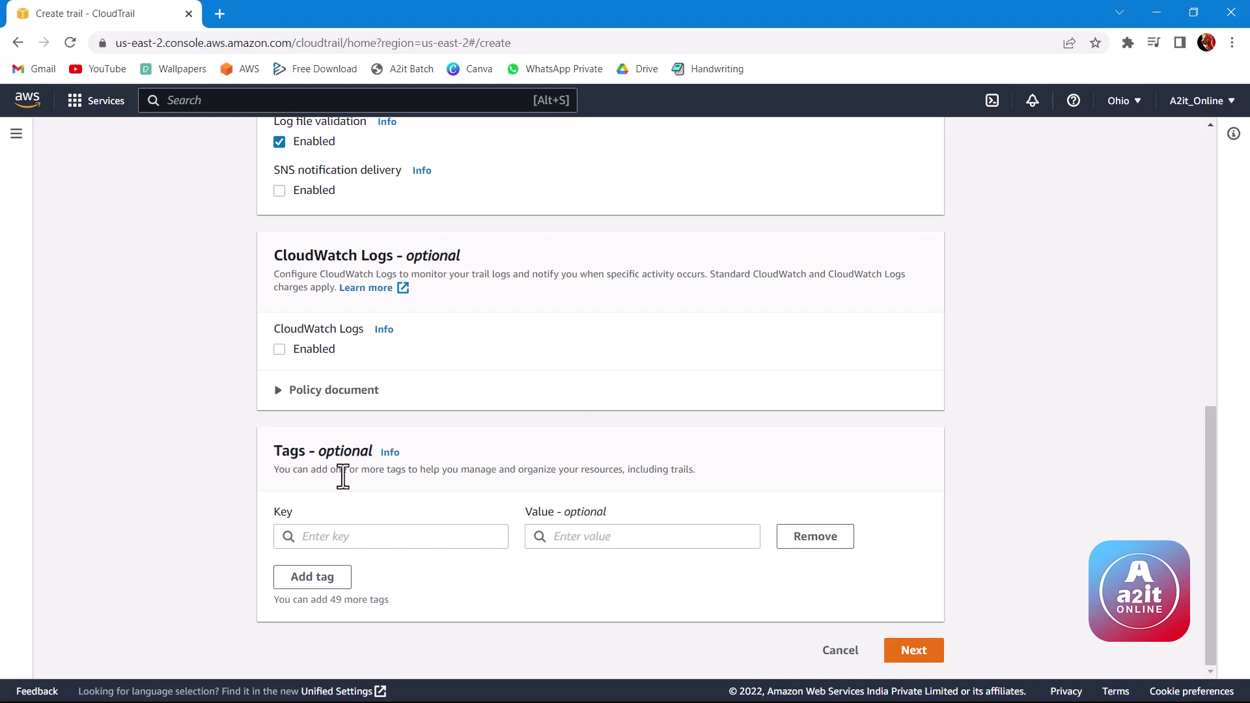
{"action": "left_click", "coordinate": [905, 660]}
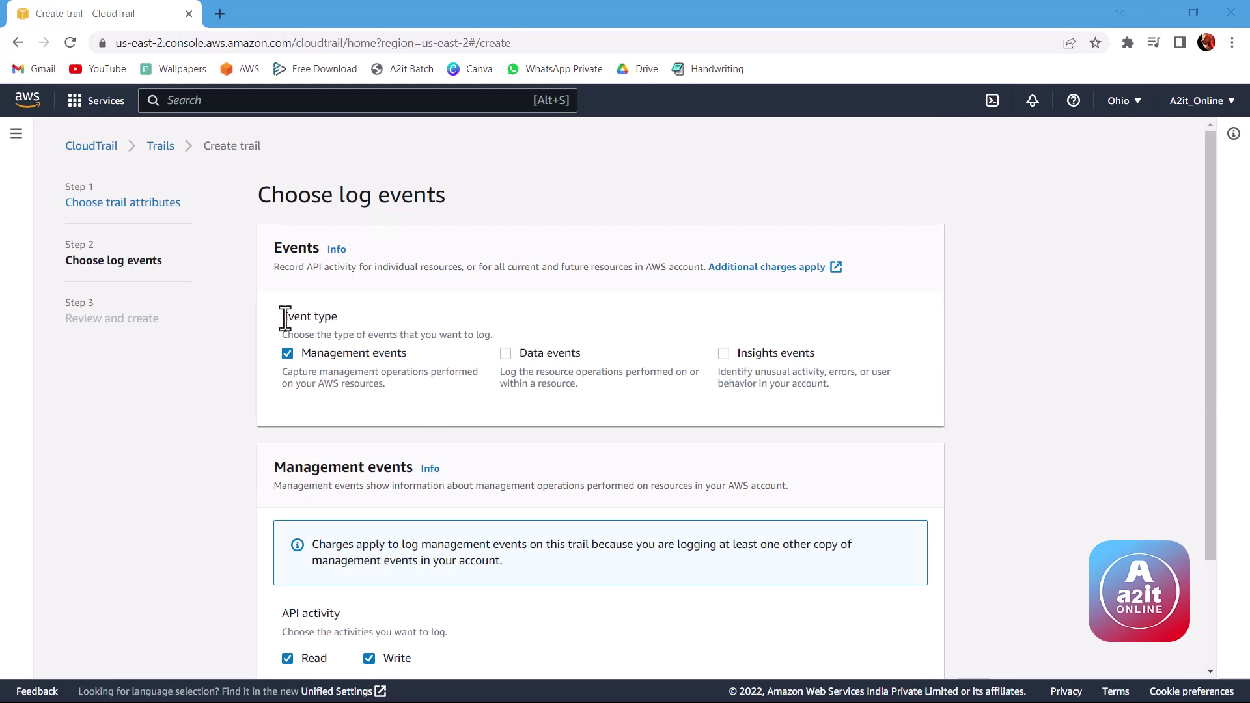
Enable Data events and Insights events in addition to Management events for the trail.
{"action": "left_click_drag", "start_coordinate": [284, 318], "coordinate": [315, 317]}
{"action": "left_click", "coordinate": [329, 318]}
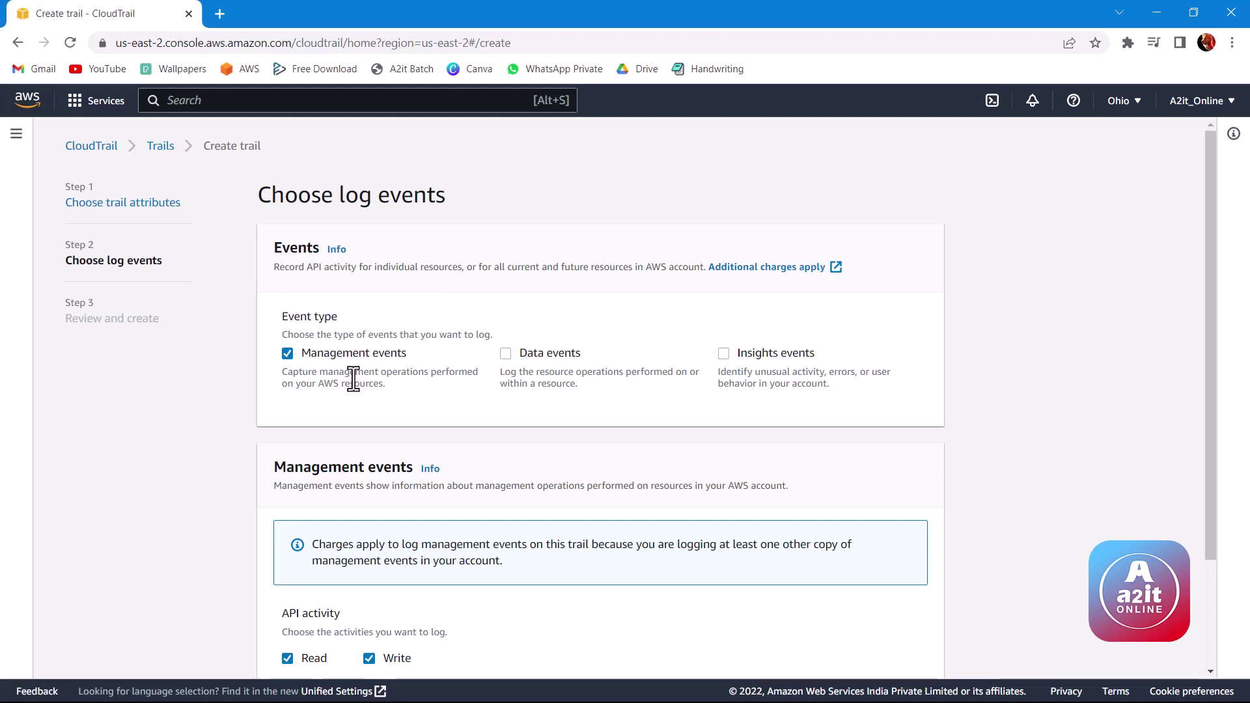
{"action": "left_click", "coordinate": [506, 354]}
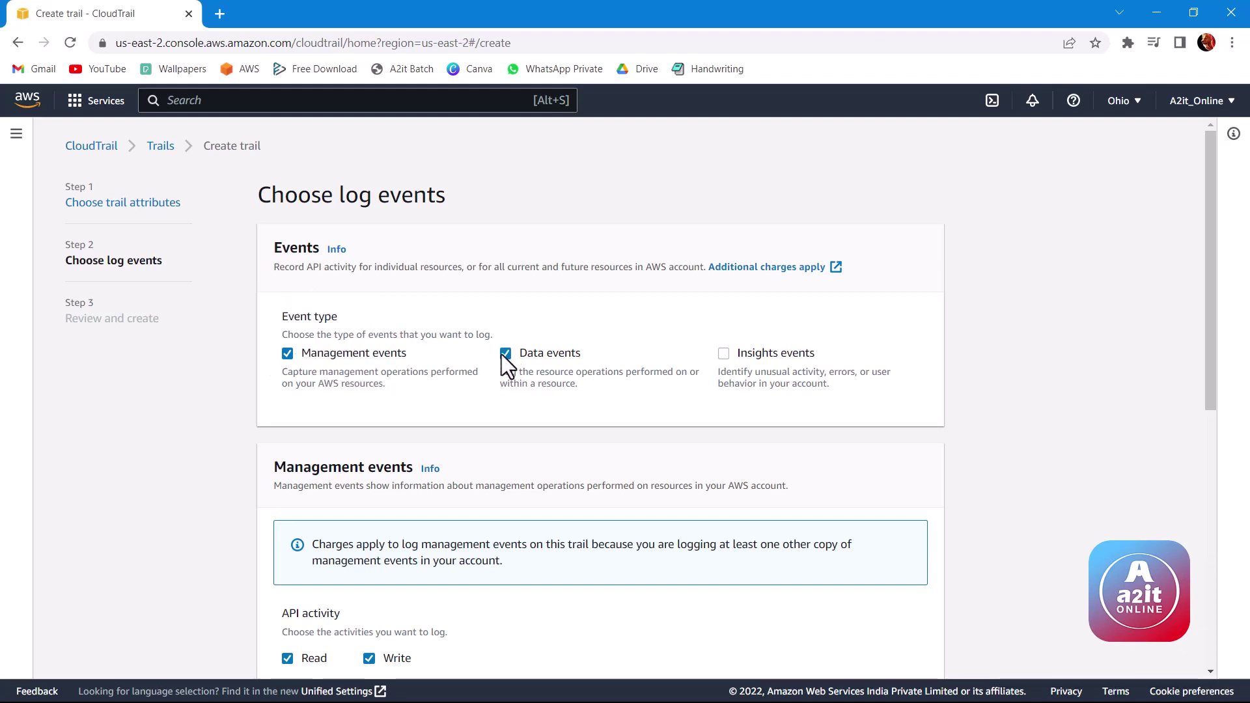
{"action": "left_click", "coordinate": [724, 353]}
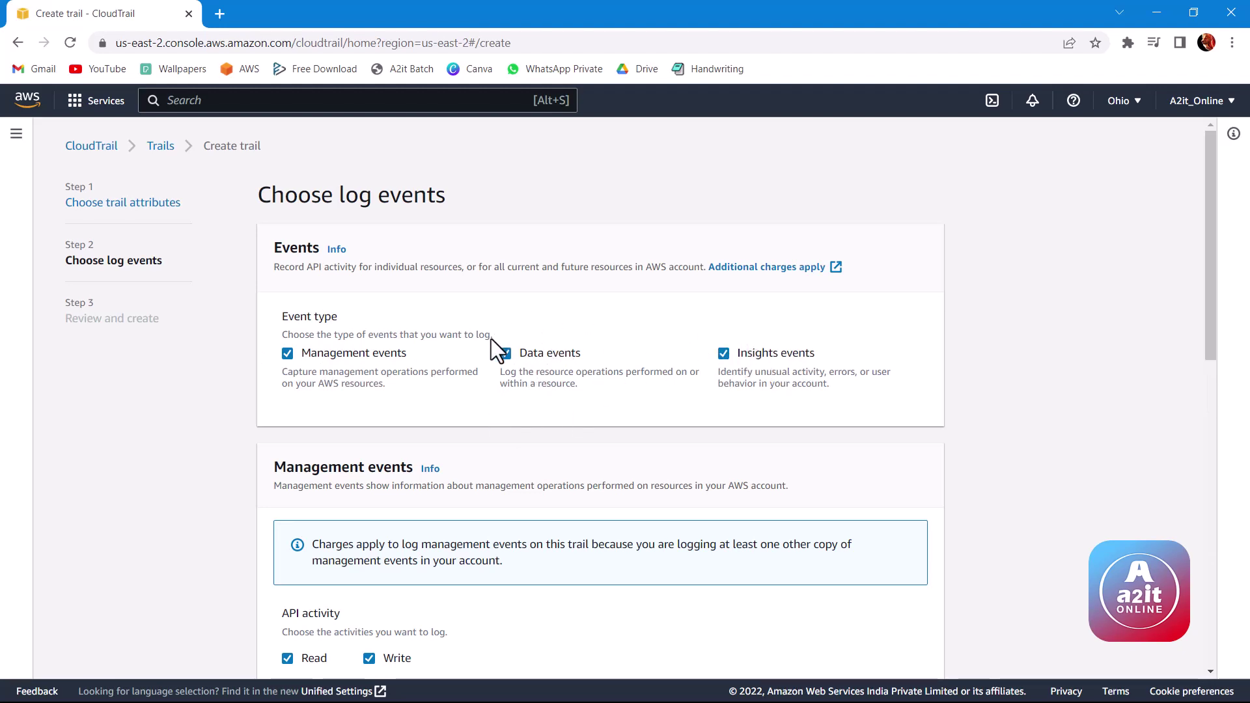
Examine the API activity and exclusion options offered for management events.
{"action": "scroll", "coordinate": [487, 352], "scroll_direction": "down", "scroll_amount": 1}
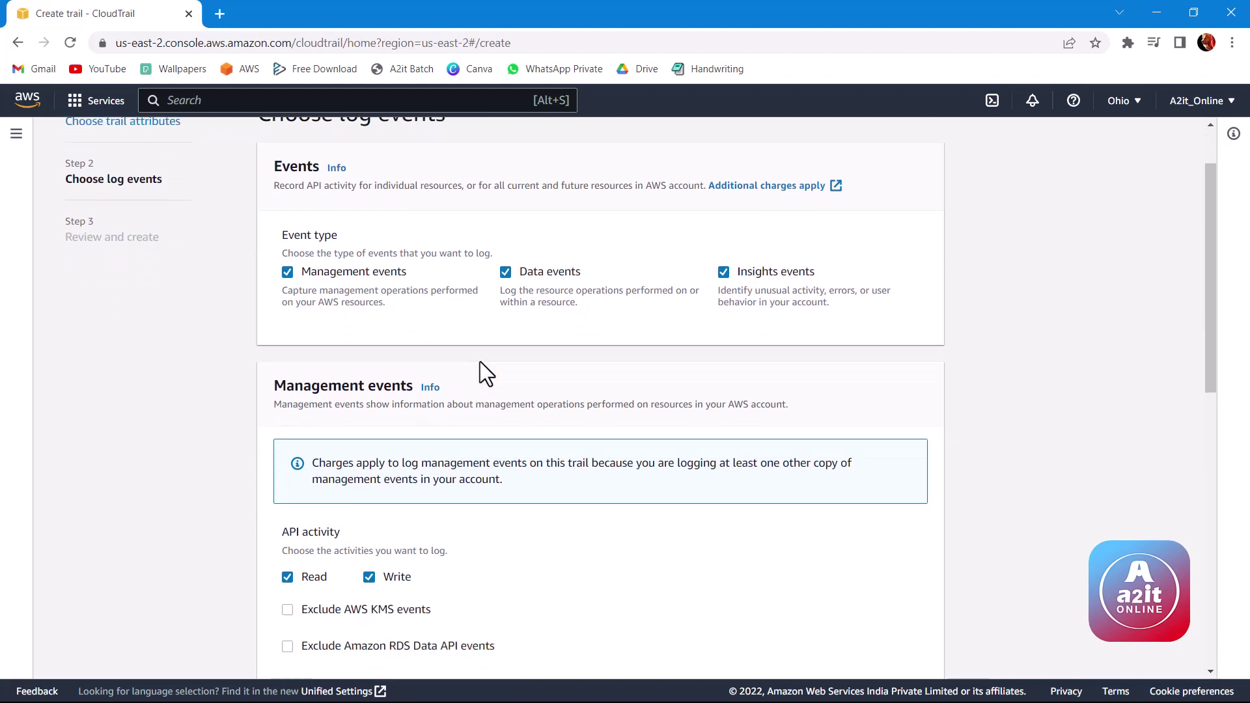
{"action": "scroll", "coordinate": [427, 346], "scroll_direction": "down", "scroll_amount": 2}
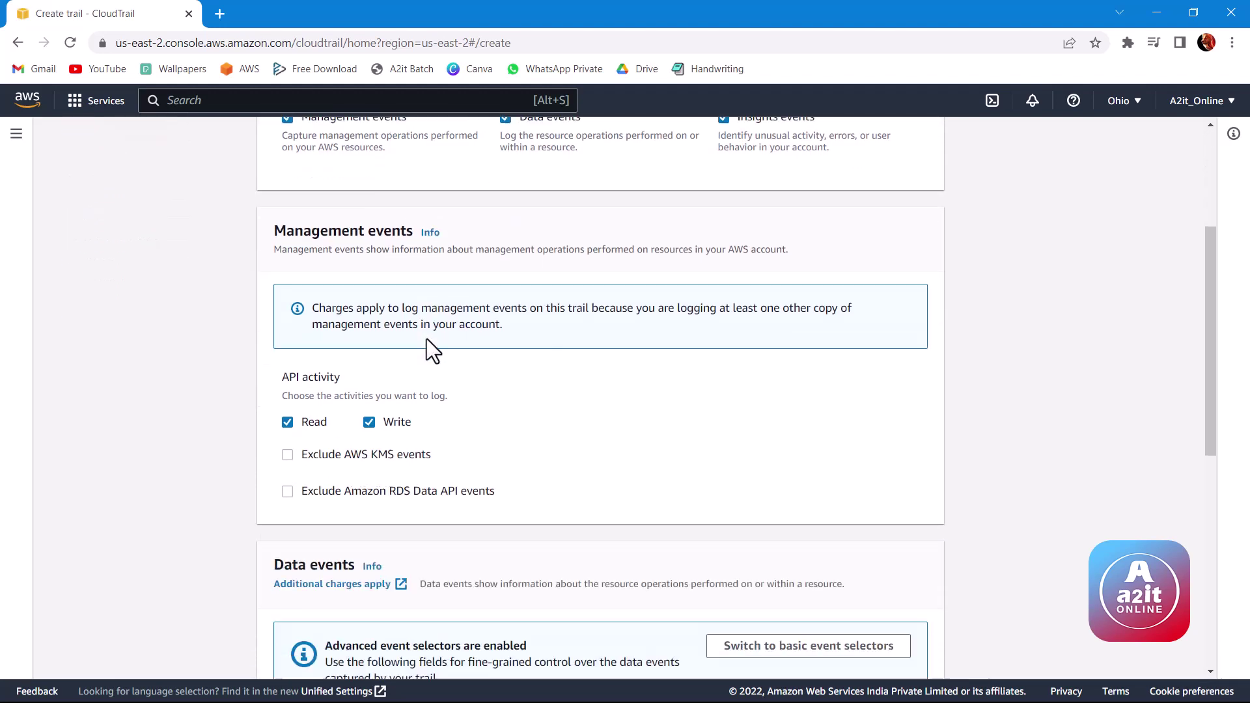
{"action": "left_click_drag", "start_coordinate": [281, 227], "coordinate": [424, 238]}
{"action": "left_click", "coordinate": [395, 233]}
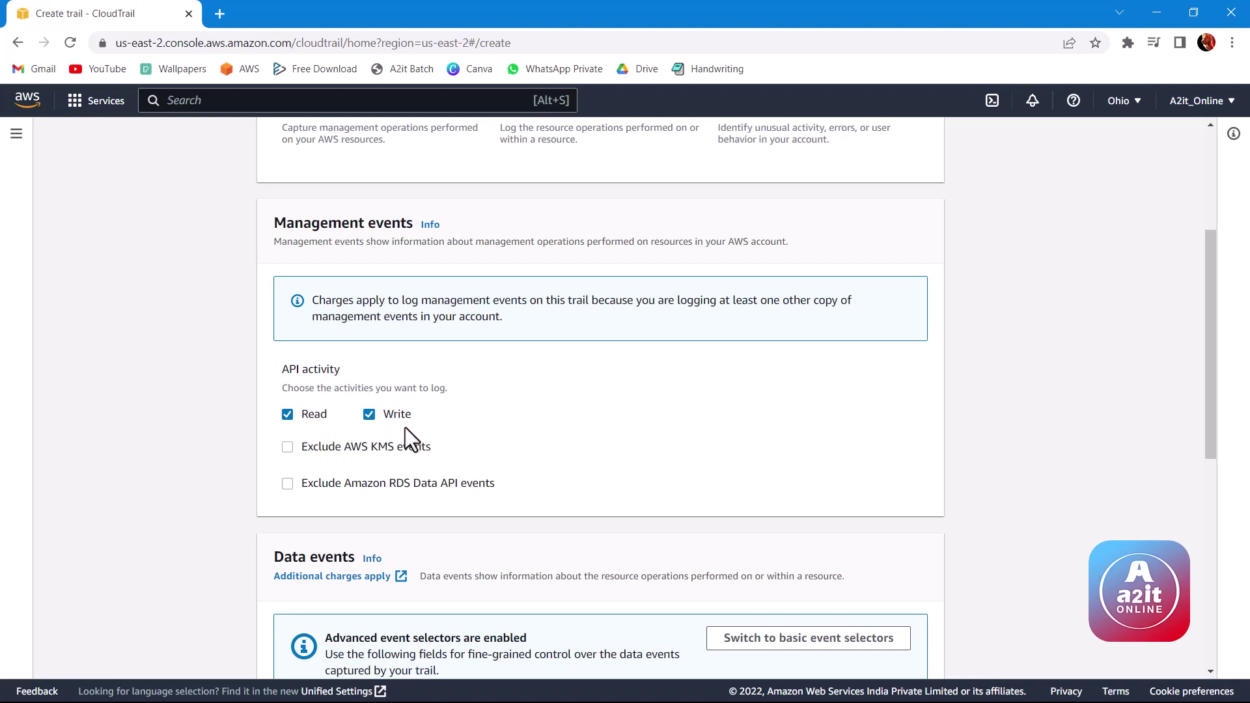
{"action": "scroll", "coordinate": [409, 423], "scroll_direction": "down", "scroll_amount": 2}
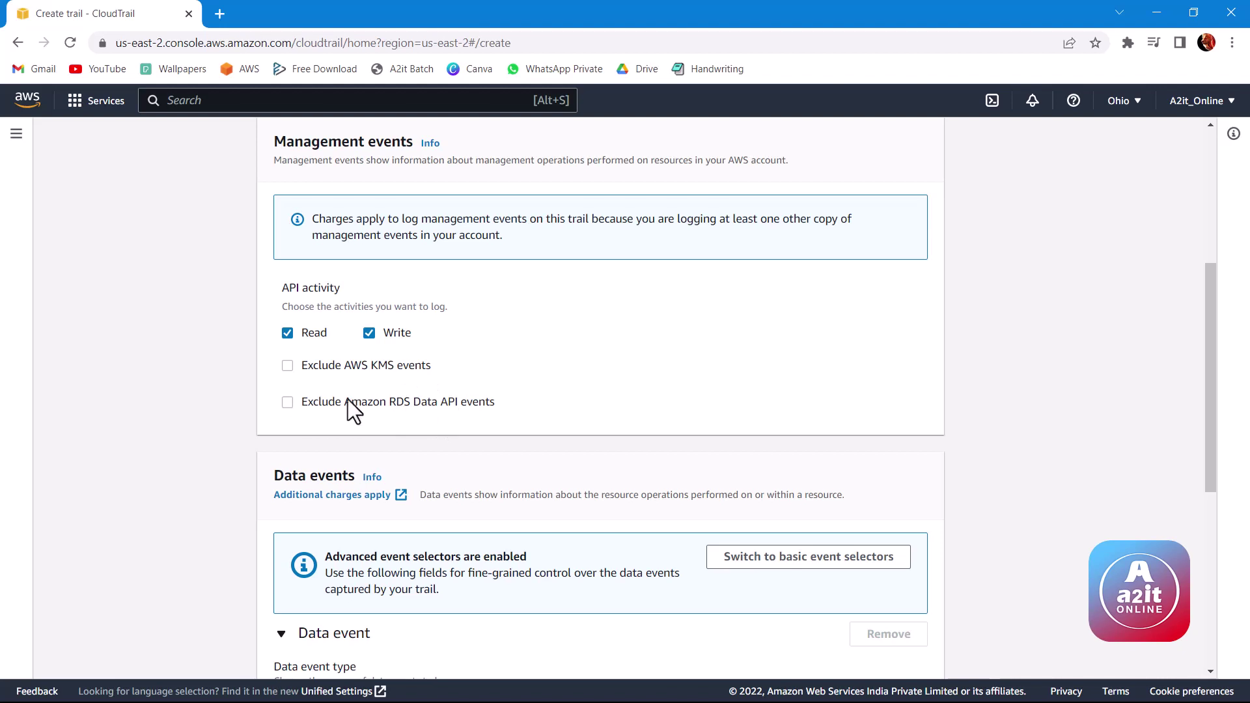
{"action": "scroll", "coordinate": [510, 381], "scroll_direction": "down", "scroll_amount": 4}
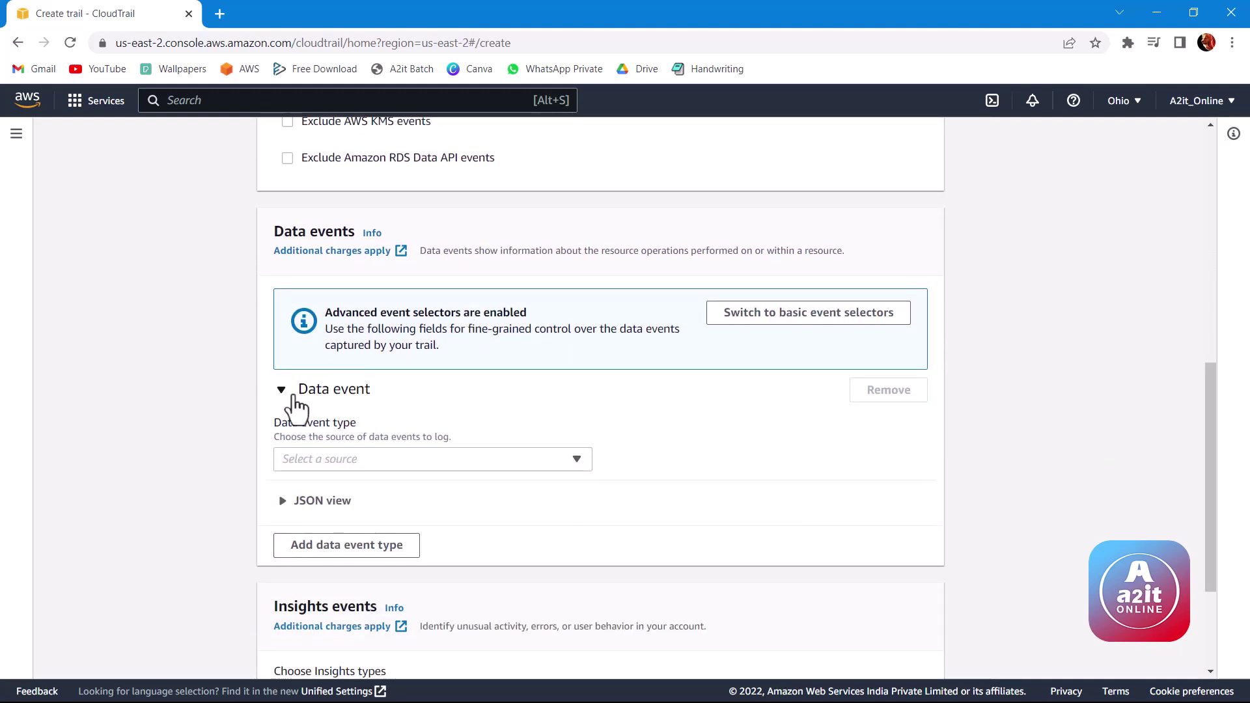
Set the data event type to DynamoDB as the source of data events to log.
{"action": "double_click", "coordinate": [306, 389]}
{"action": "left_click", "coordinate": [354, 422]}
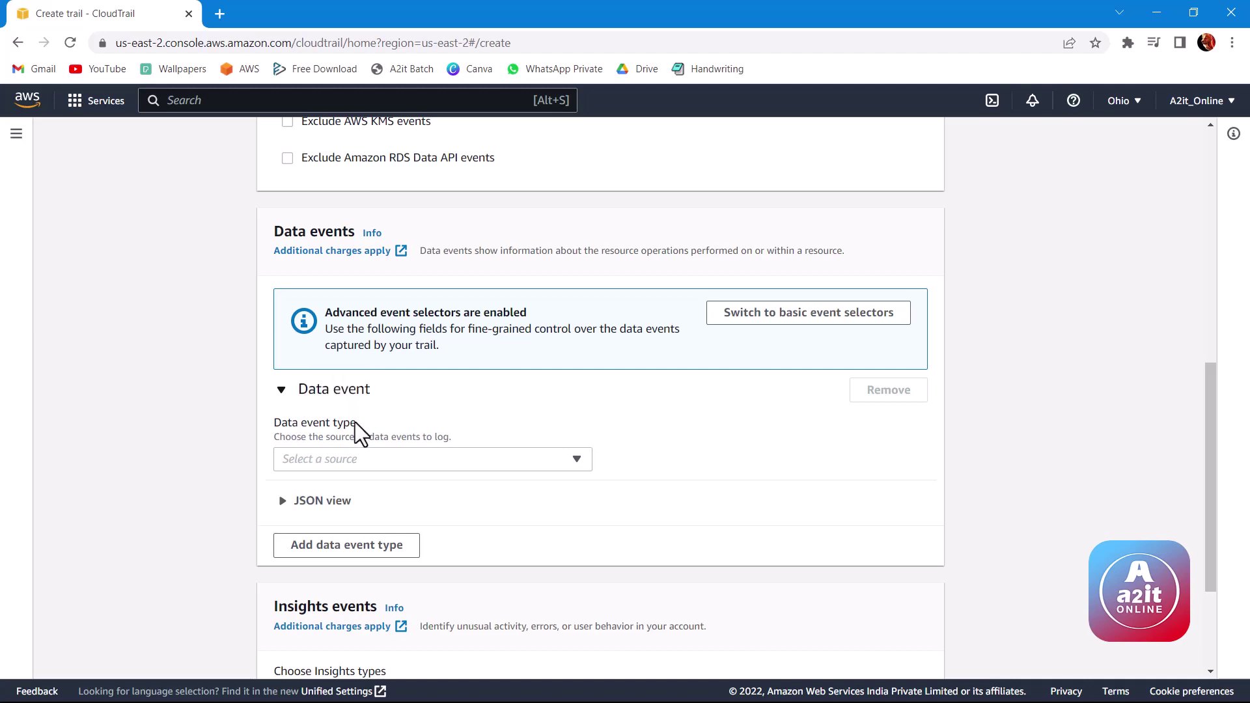
{"action": "left_click", "coordinate": [350, 459]}
{"action": "left_click", "coordinate": [352, 457]}
{"action": "scroll", "coordinate": [434, 354], "scroll_direction": "up", "scroll_amount": 8}
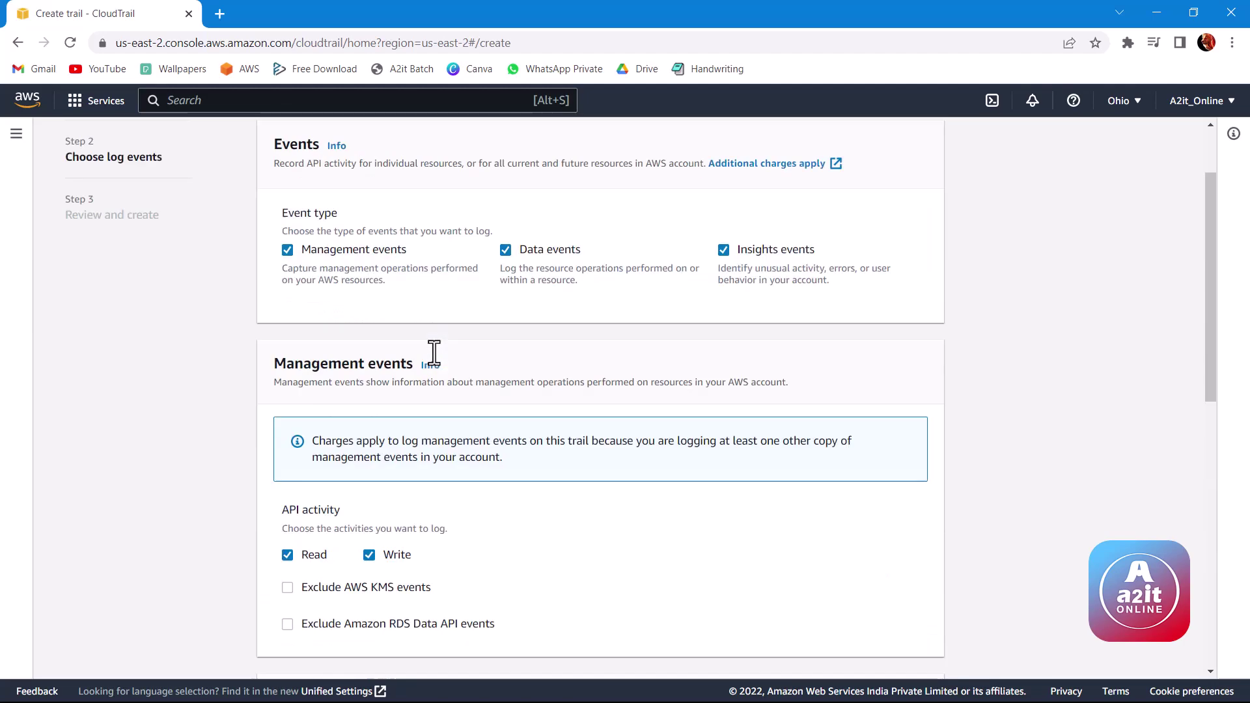
{"action": "scroll", "coordinate": [563, 407], "scroll_direction": "up", "scroll_amount": 2}
{"action": "scroll", "coordinate": [530, 407], "scroll_direction": "down", "scroll_amount": 8}
{"action": "left_click", "coordinate": [390, 541]}
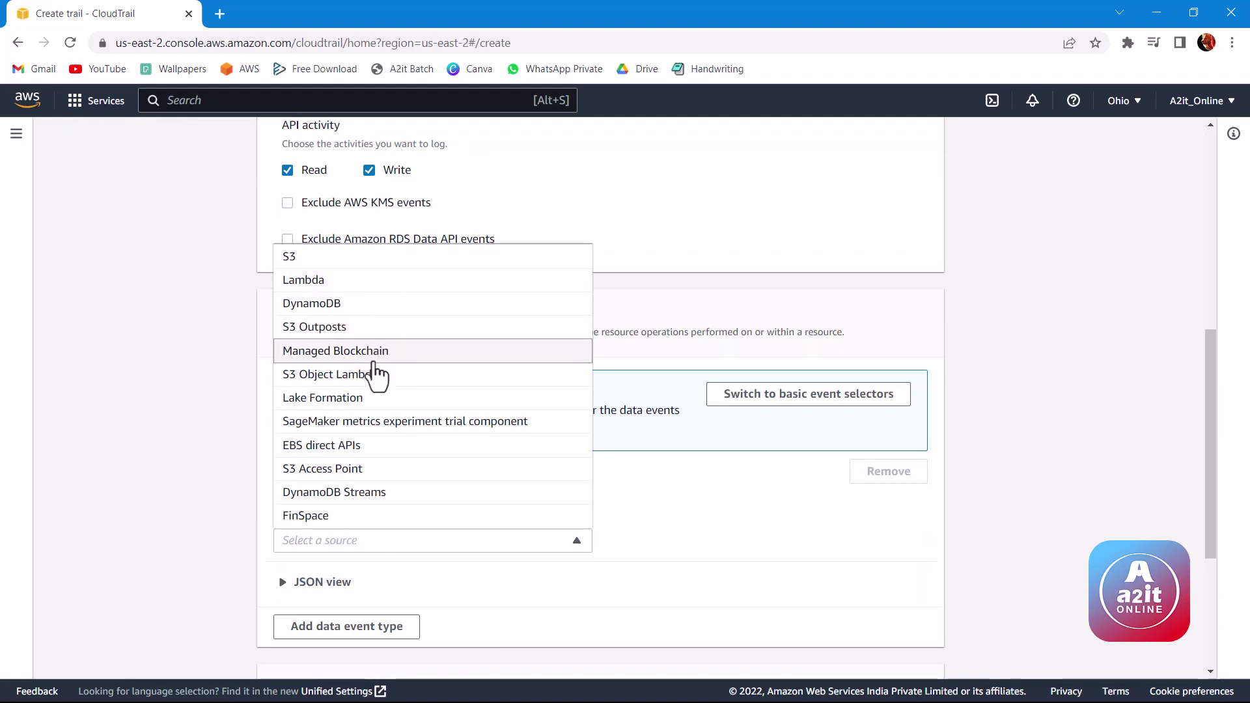
{"action": "left_click", "coordinate": [344, 305]}
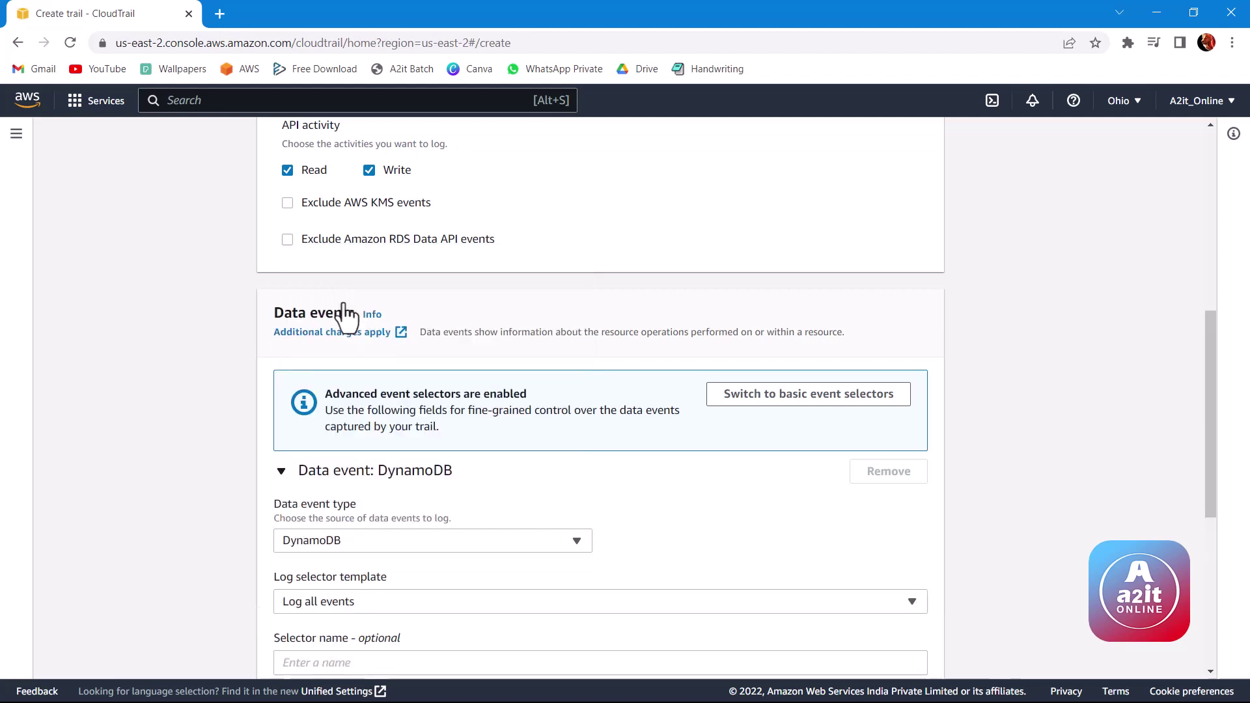
Preview the Custom log selector template for the DynamoDB data events and switch back to Log all events.
{"action": "scroll", "coordinate": [340, 469], "scroll_direction": "down", "scroll_amount": 3}
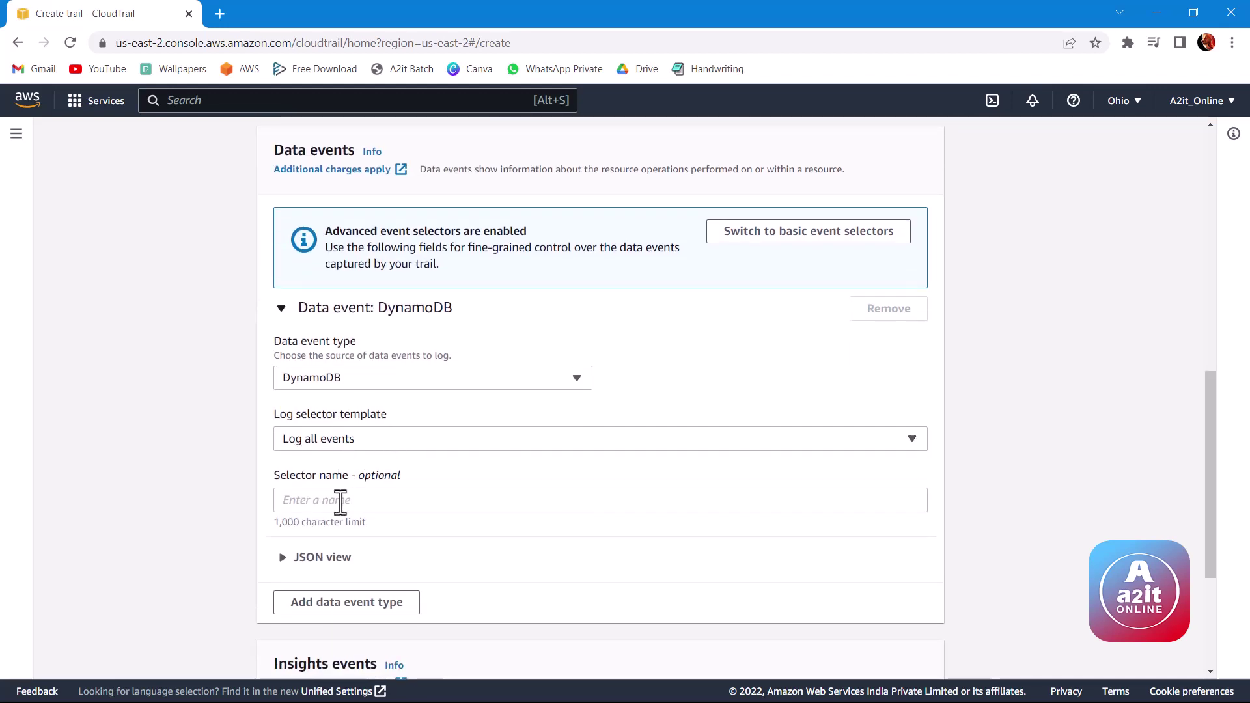
{"action": "left_click", "coordinate": [339, 502]}
{"action": "left_click", "coordinate": [456, 399]}
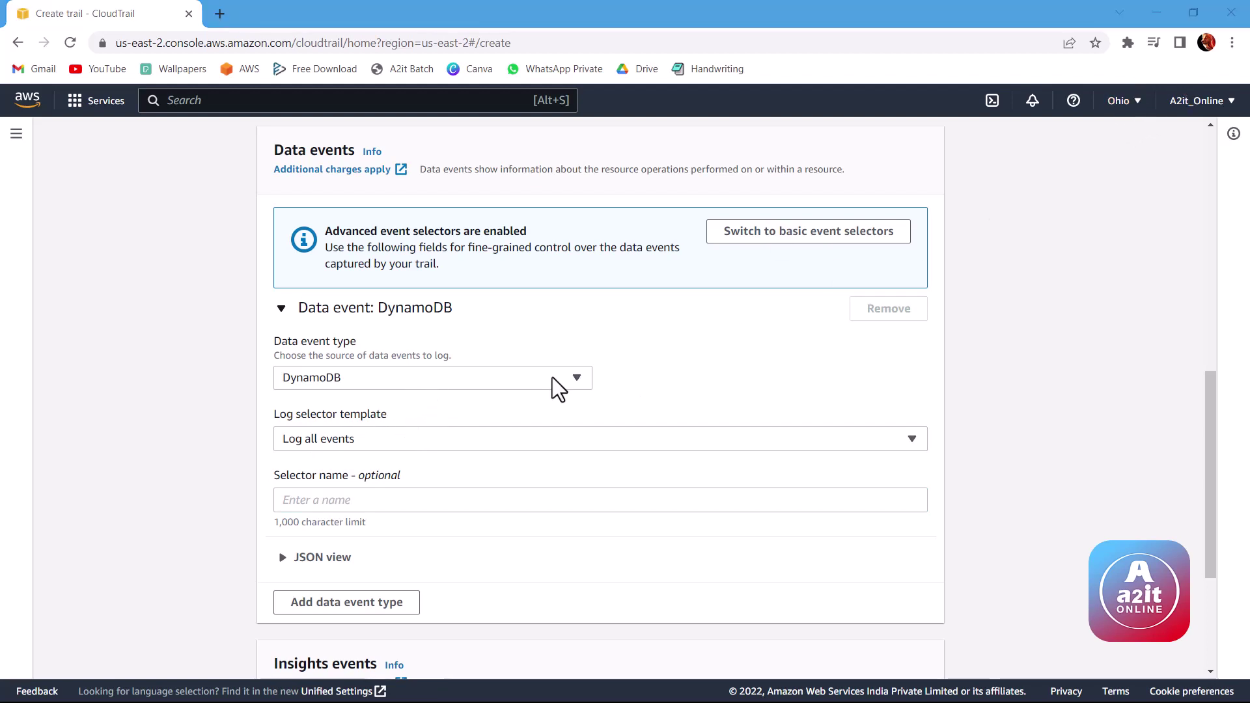
{"action": "left_click", "coordinate": [335, 437]}
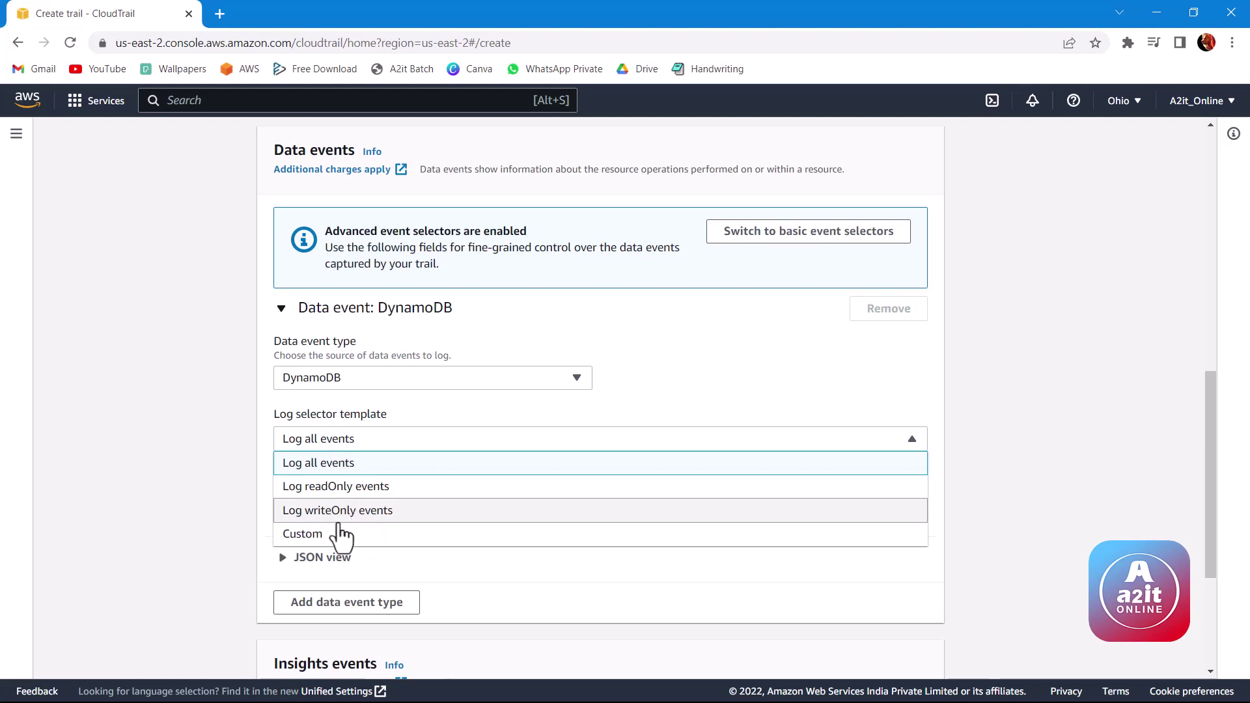
{"action": "left_click", "coordinate": [339, 534]}
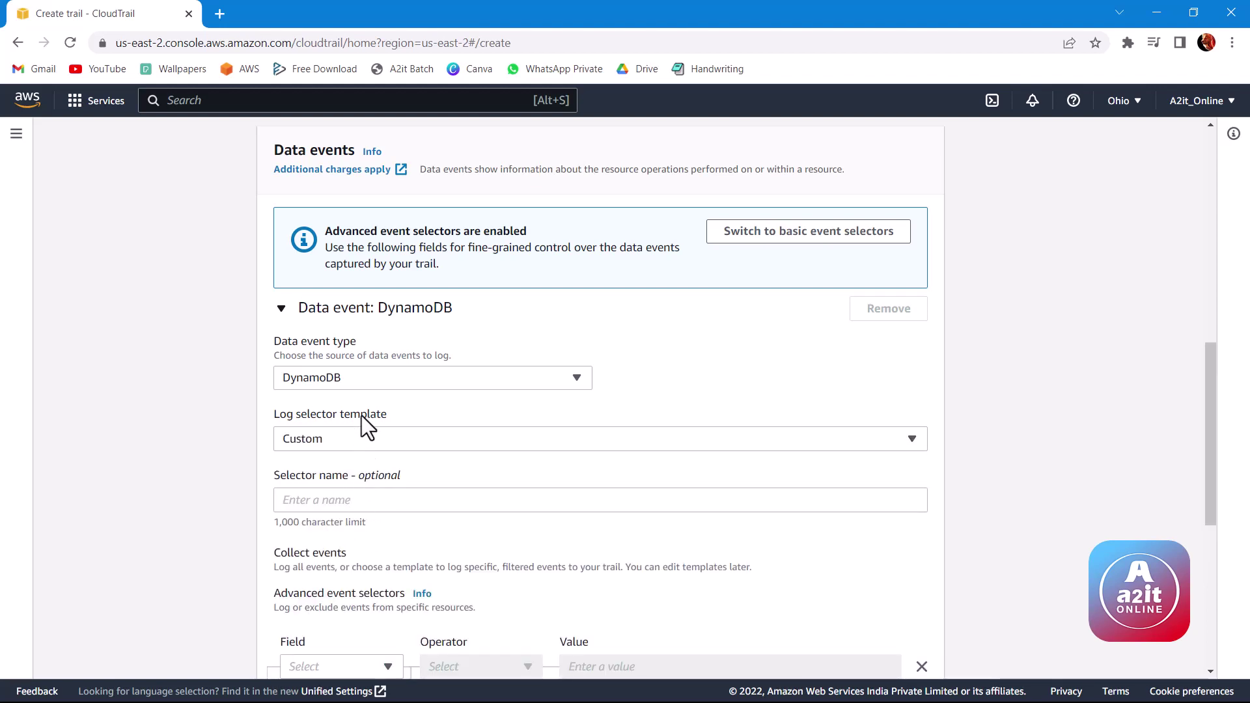
{"action": "left_click", "coordinate": [349, 438]}
{"action": "left_click", "coordinate": [348, 467]}
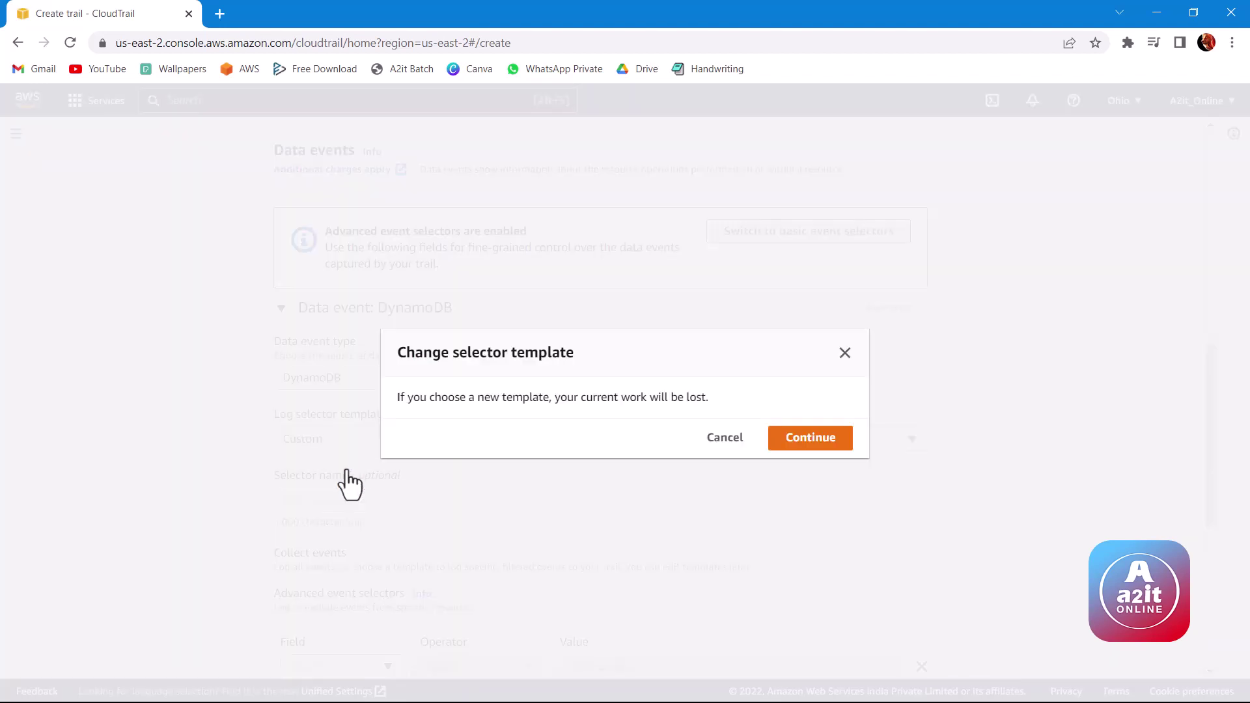
{"action": "left_click", "coordinate": [789, 440]}
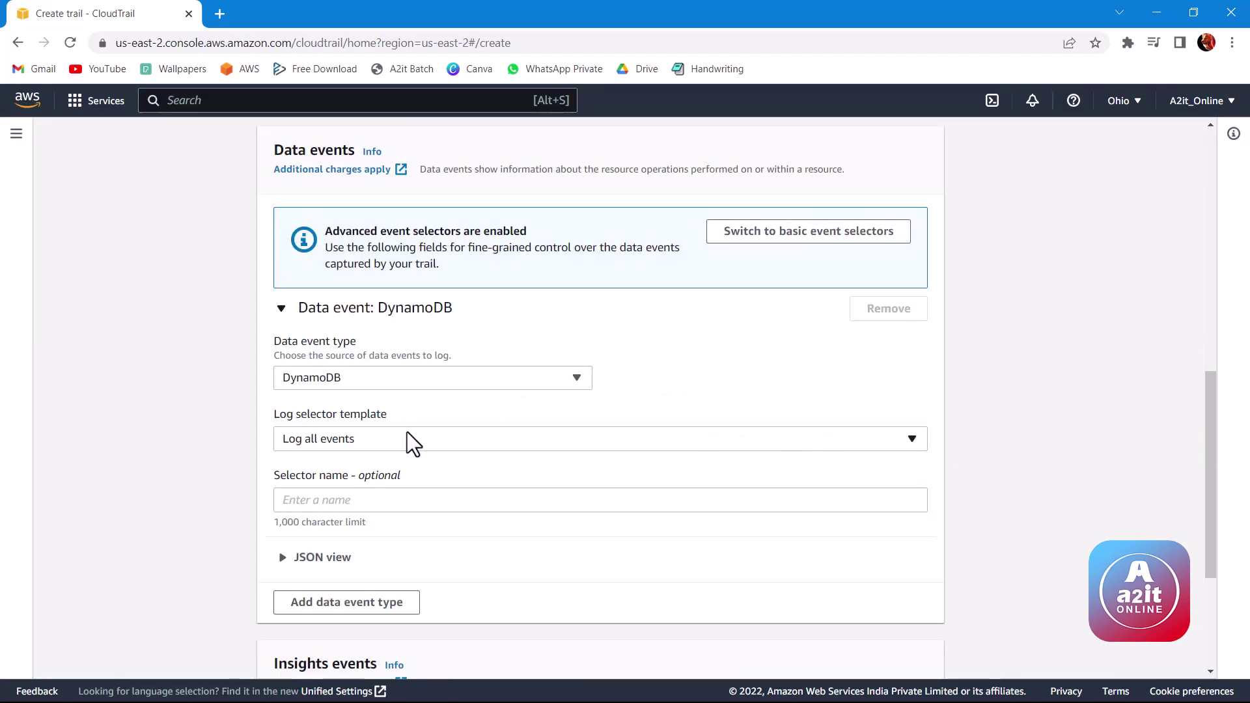
Disable Insights events for the trail and proceed to the review page.
{"action": "scroll", "coordinate": [338, 433], "scroll_direction": "down", "scroll_amount": 3}
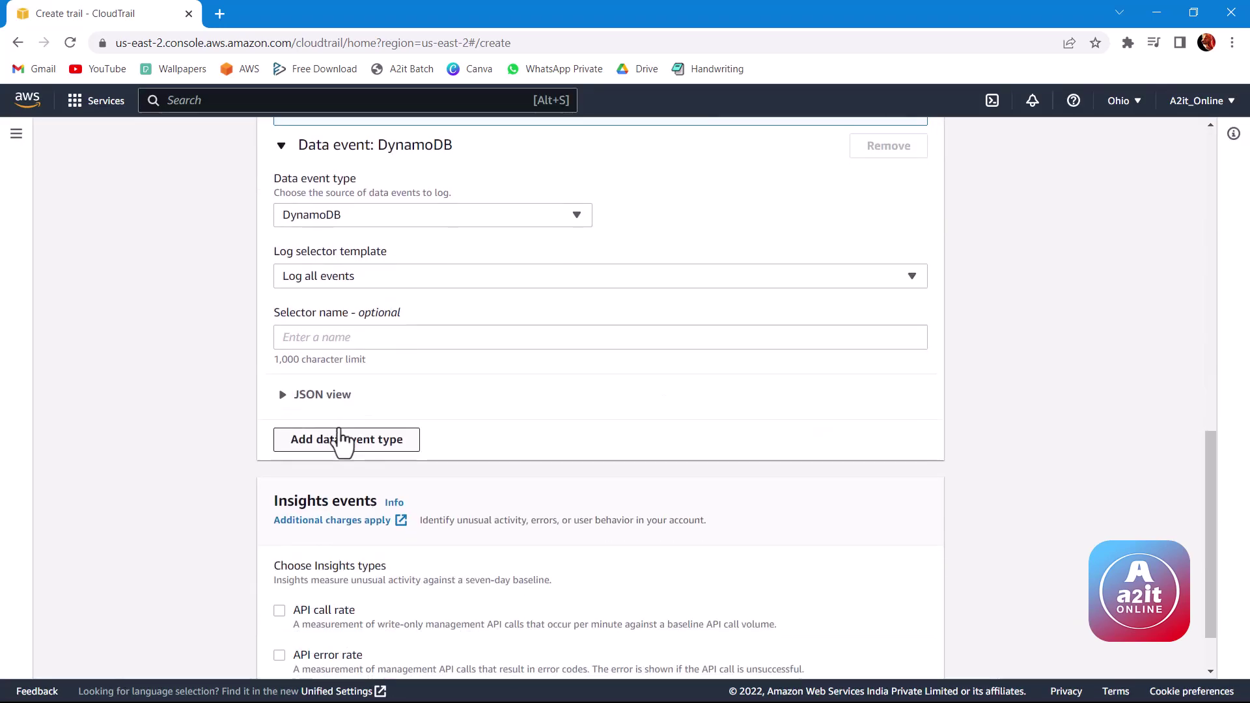
{"action": "scroll", "coordinate": [396, 418], "scroll_direction": "down", "scroll_amount": 2}
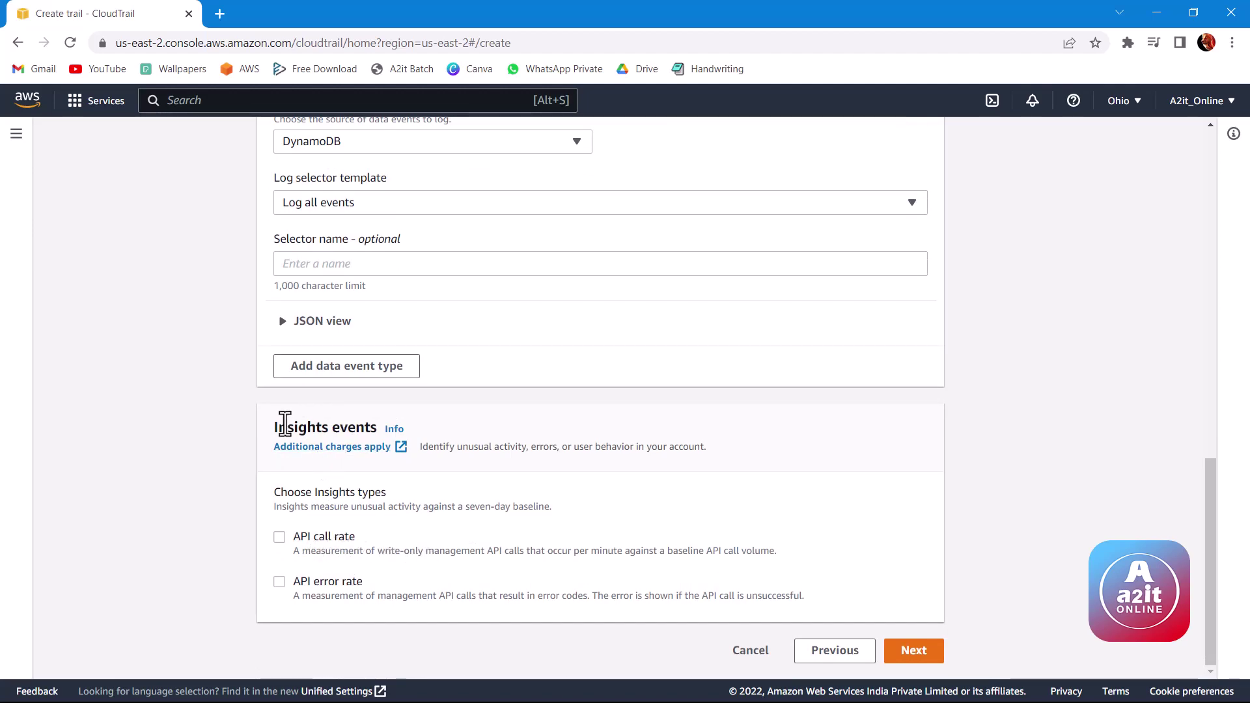
{"action": "scroll", "coordinate": [535, 531], "scroll_direction": "up", "scroll_amount": 15}
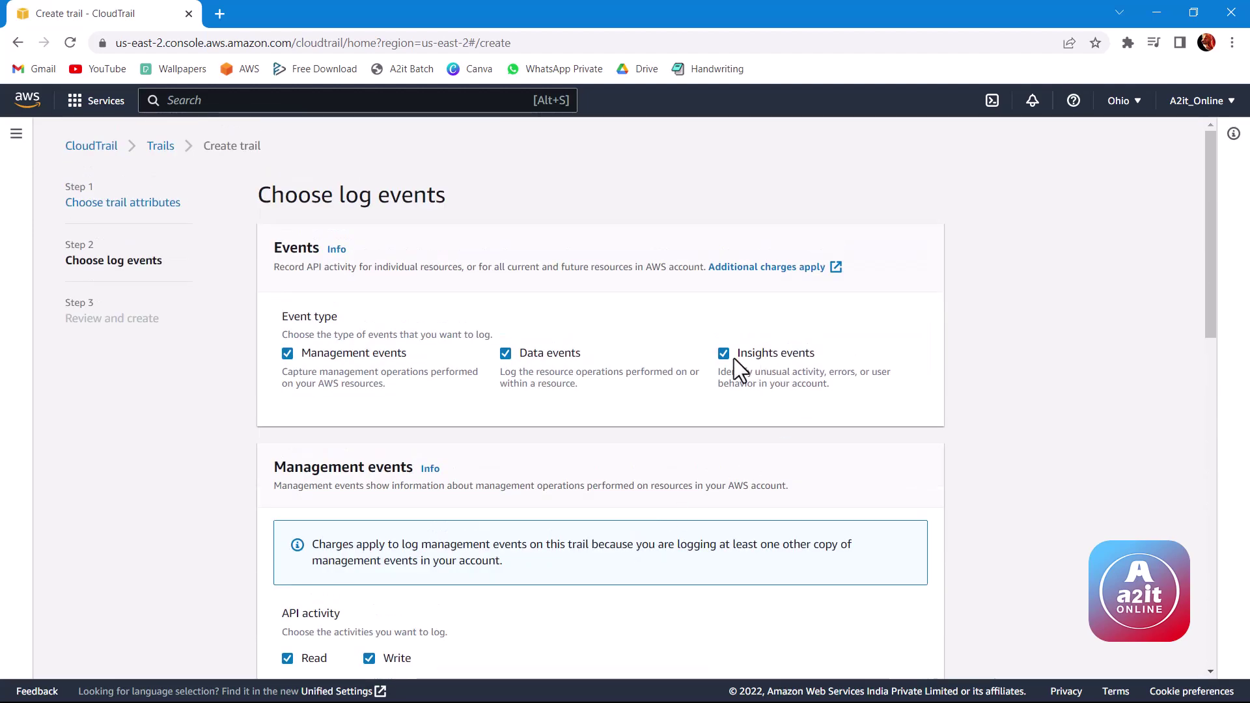
{"action": "left_click", "coordinate": [724, 354]}
{"action": "scroll", "coordinate": [749, 430], "scroll_direction": "down", "scroll_amount": 15}
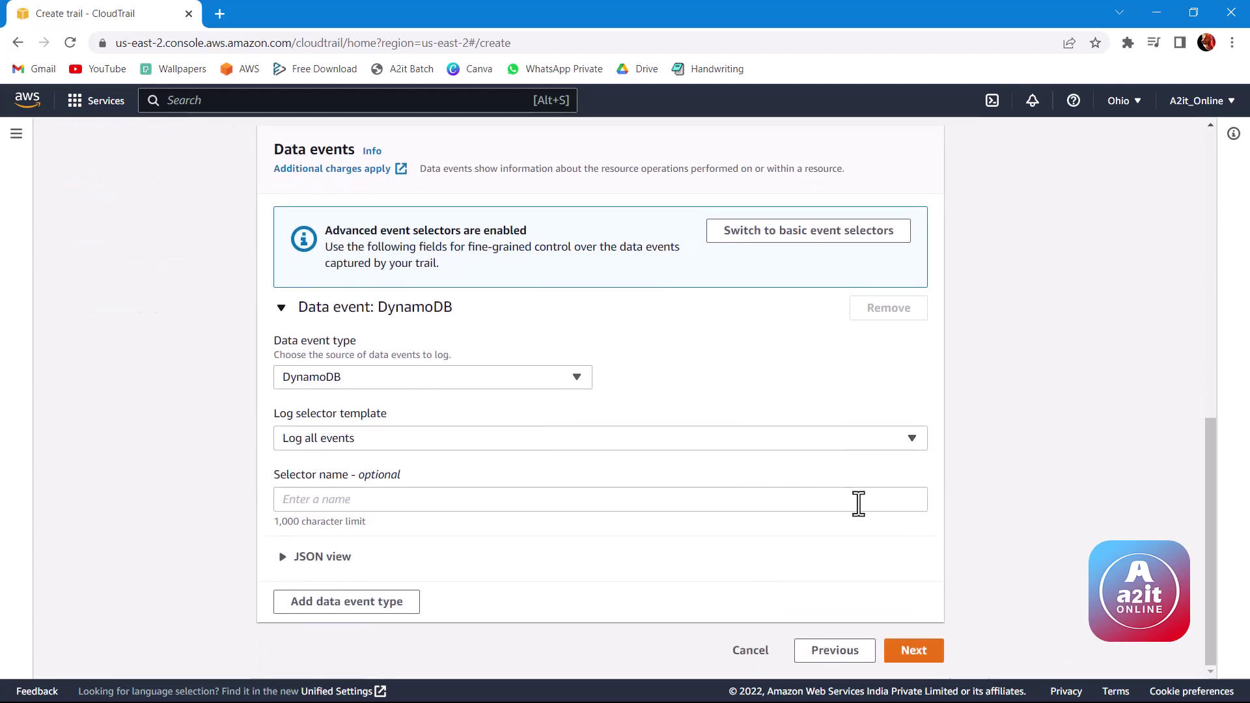
{"action": "left_click", "coordinate": [914, 658]}
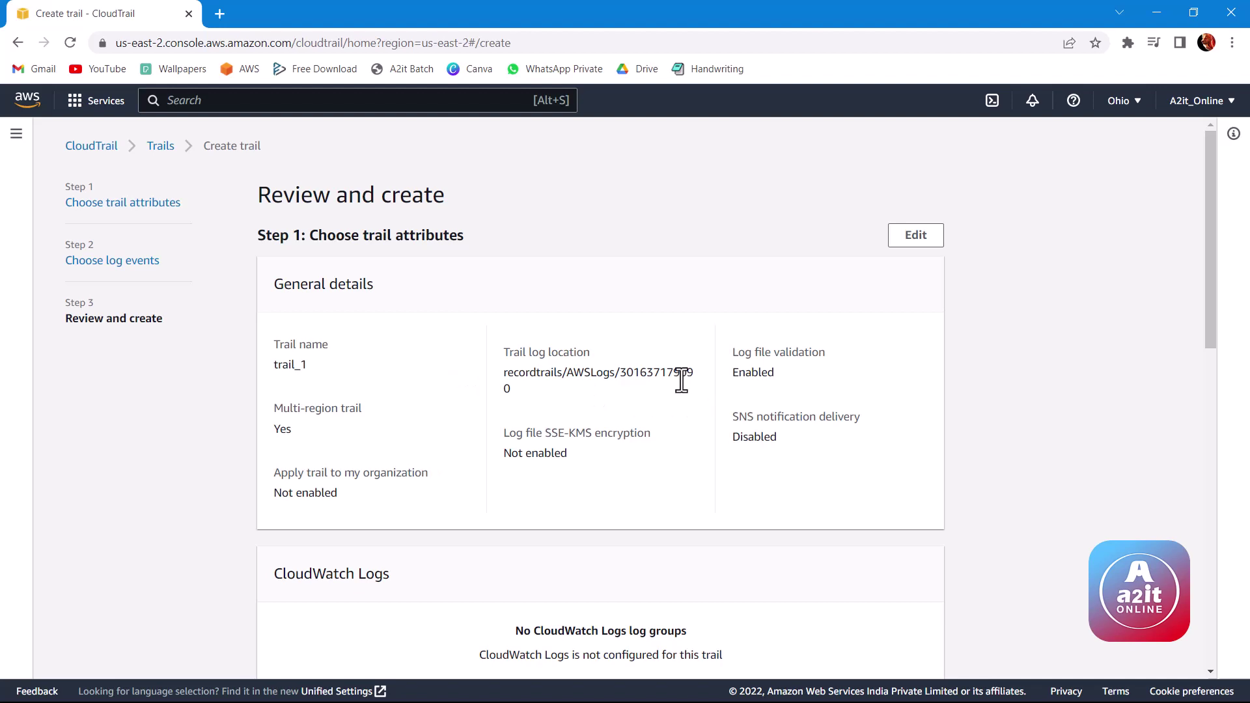
Review the summary of trail_1's attributes and log events and create the trail.
{"action": "scroll", "coordinate": [455, 330], "scroll_direction": "down", "scroll_amount": 5}
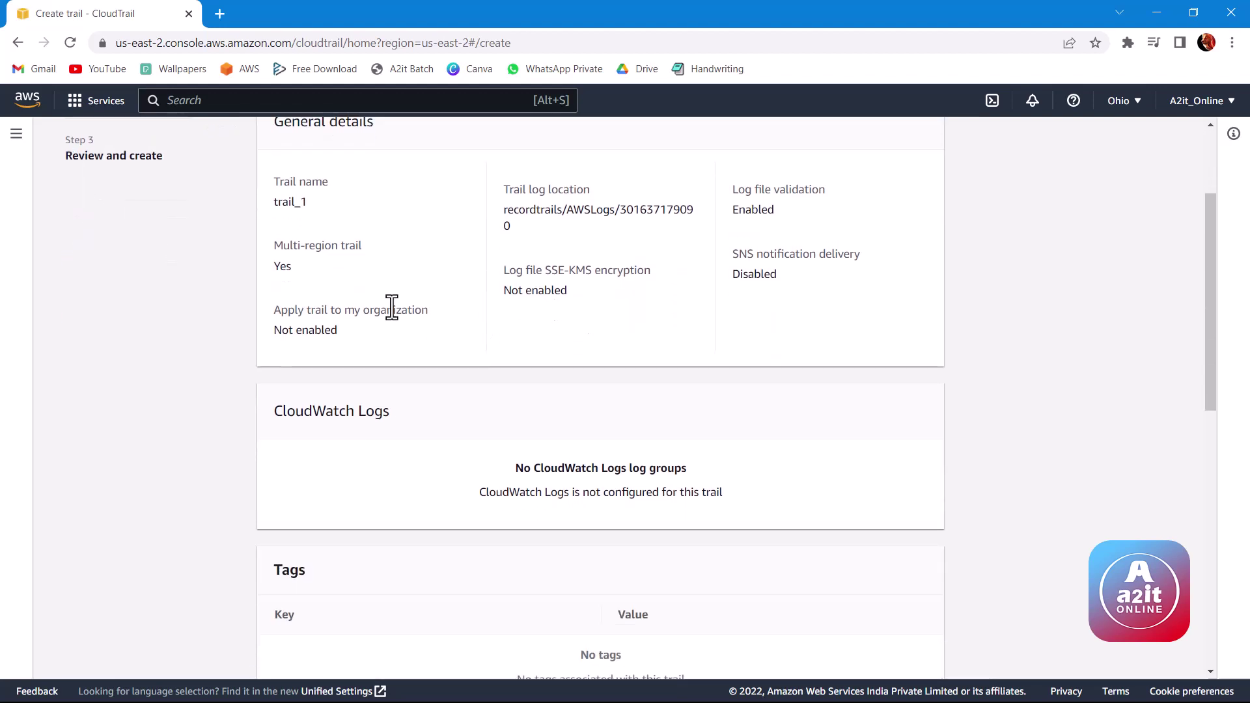
{"action": "scroll", "coordinate": [500, 341], "scroll_direction": "down", "scroll_amount": 8}
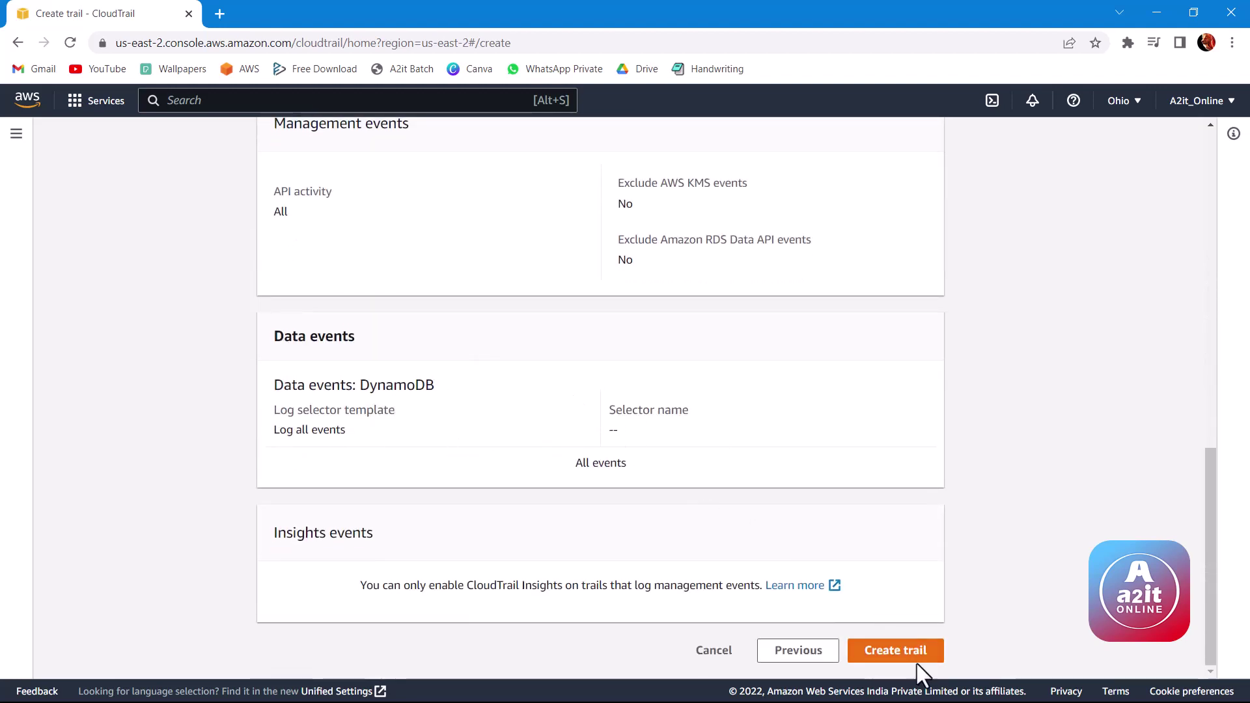
{"action": "left_click", "coordinate": [898, 657]}
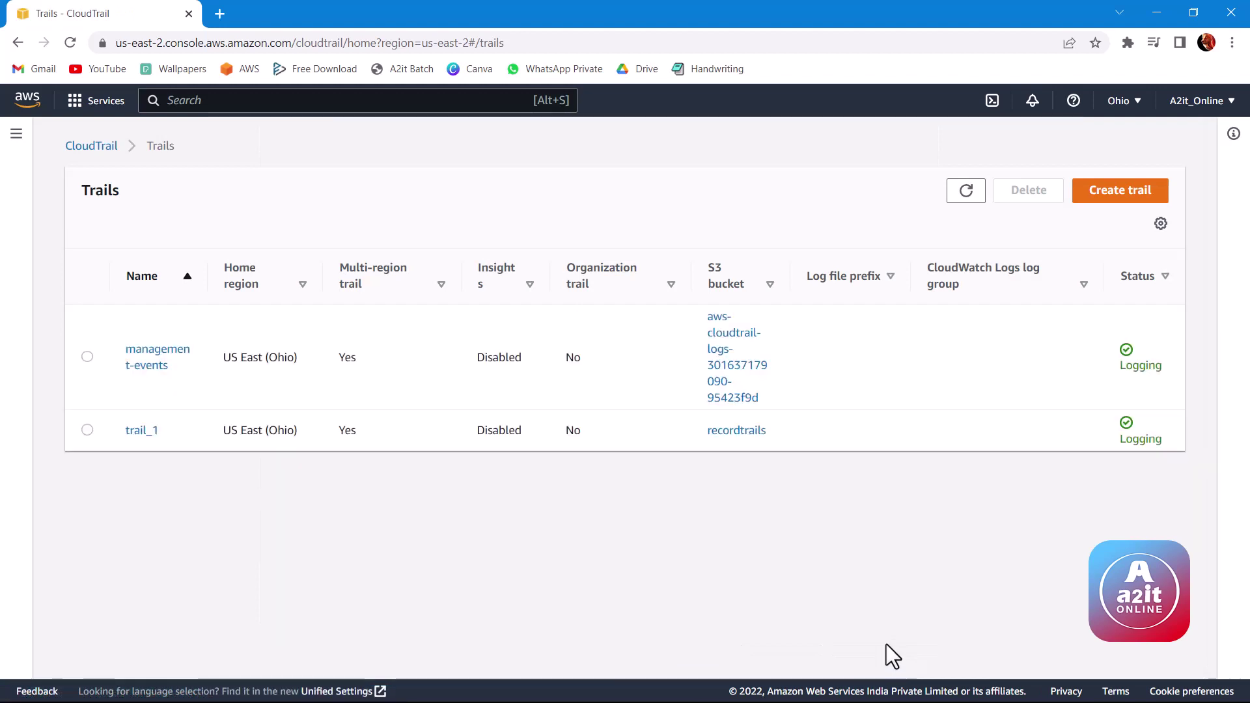
Open trail_1 and examine its general details, CloudWatch Logs, tags, management events and data events.
{"action": "left_click", "coordinate": [137, 431]}
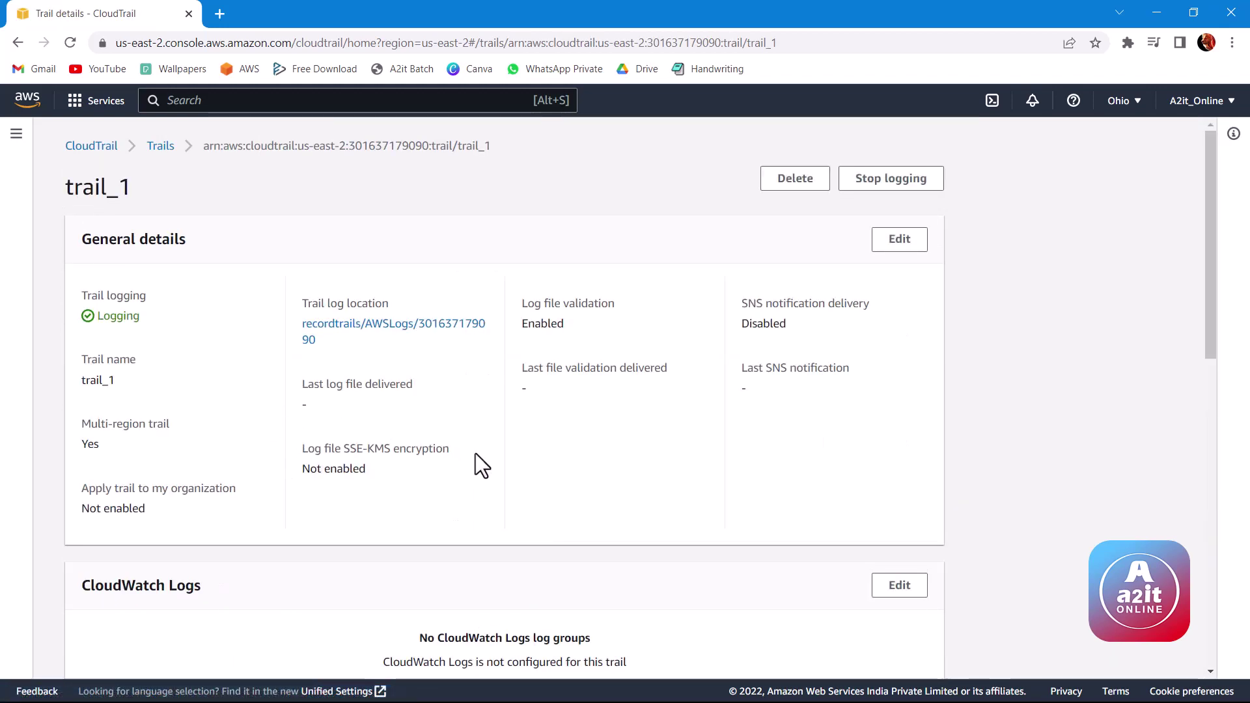
{"action": "scroll", "coordinate": [456, 449], "scroll_direction": "down", "scroll_amount": 3}
{"action": "scroll", "coordinate": [508, 442], "scroll_direction": "down", "scroll_amount": 4}
{"action": "scroll", "coordinate": [495, 452], "scroll_direction": "down", "scroll_amount": 2}
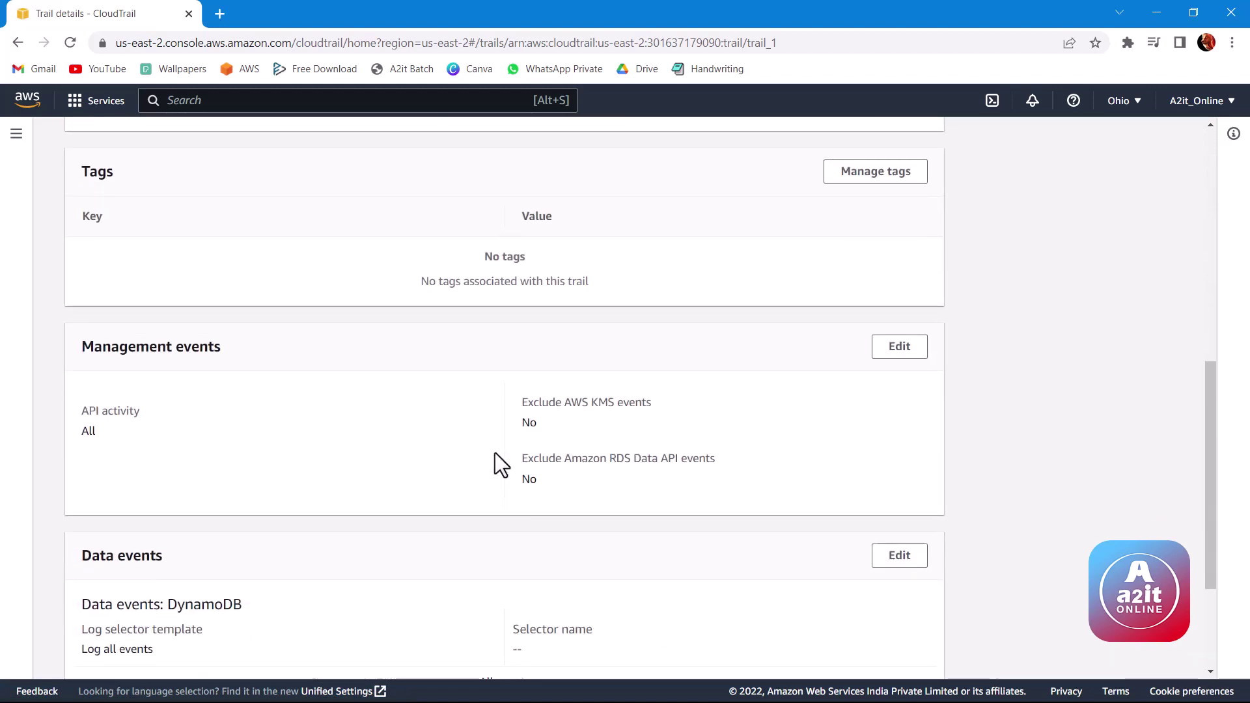
{"action": "scroll", "coordinate": [495, 451], "scroll_direction": "up", "scroll_amount": 6}
{"action": "scroll", "coordinate": [483, 452], "scroll_direction": "down", "scroll_amount": 2}
{"action": "scroll", "coordinate": [306, 471], "scroll_direction": "down", "scroll_amount": 4}
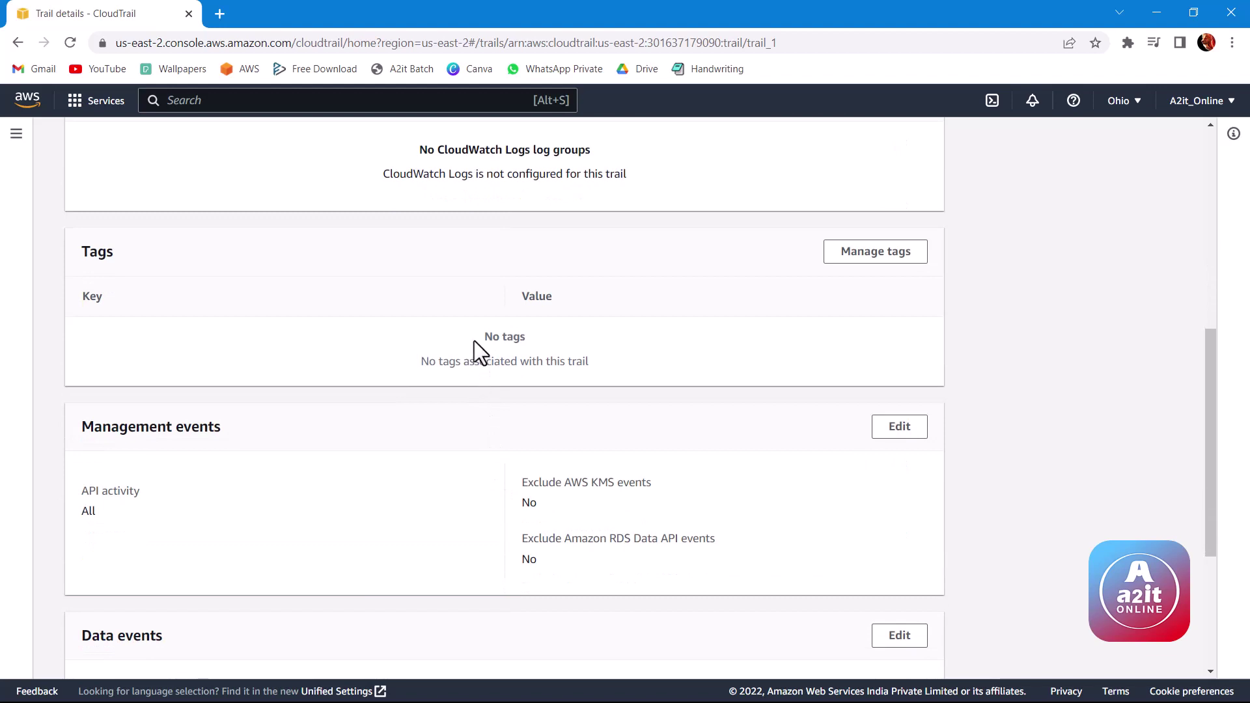
{"action": "triple_click", "coordinate": [504, 337]}
{"action": "left_click", "coordinate": [566, 489]}
{"action": "scroll", "coordinate": [480, 454], "scroll_direction": "up", "scroll_amount": 7}
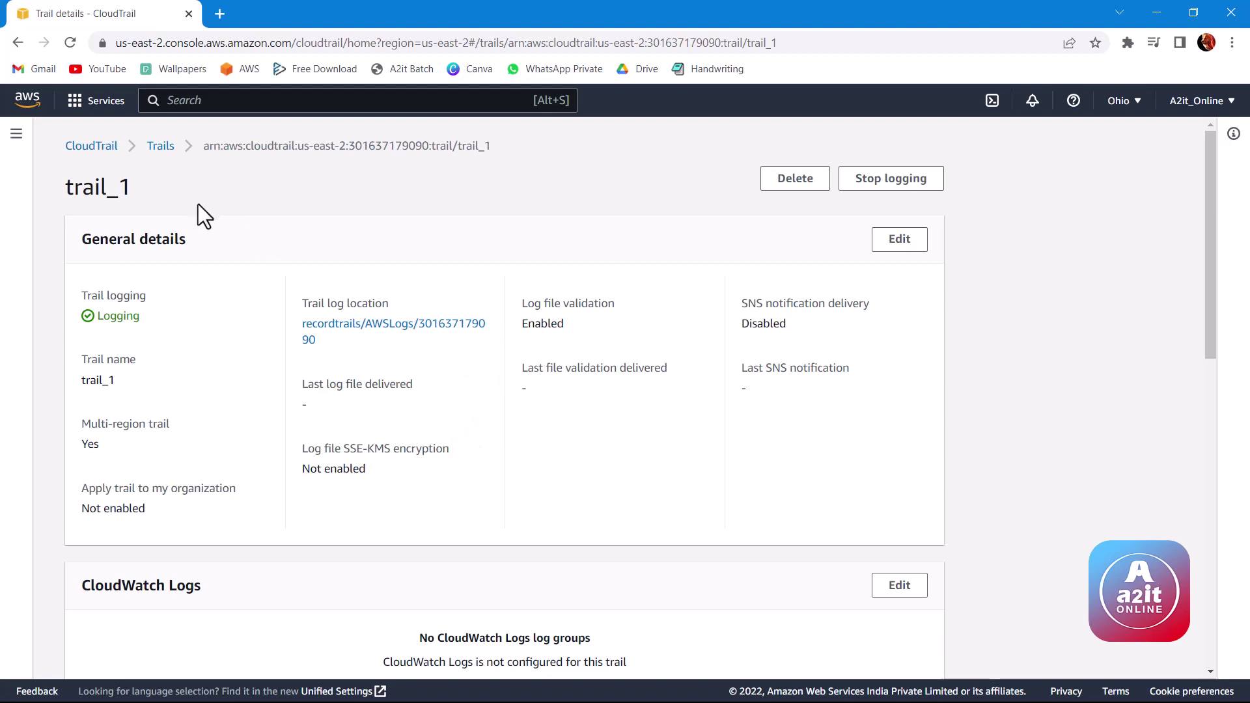
Open the S3 console in a new browser tab and switch to its bucket list.
{"action": "left_click", "coordinate": [78, 102]}
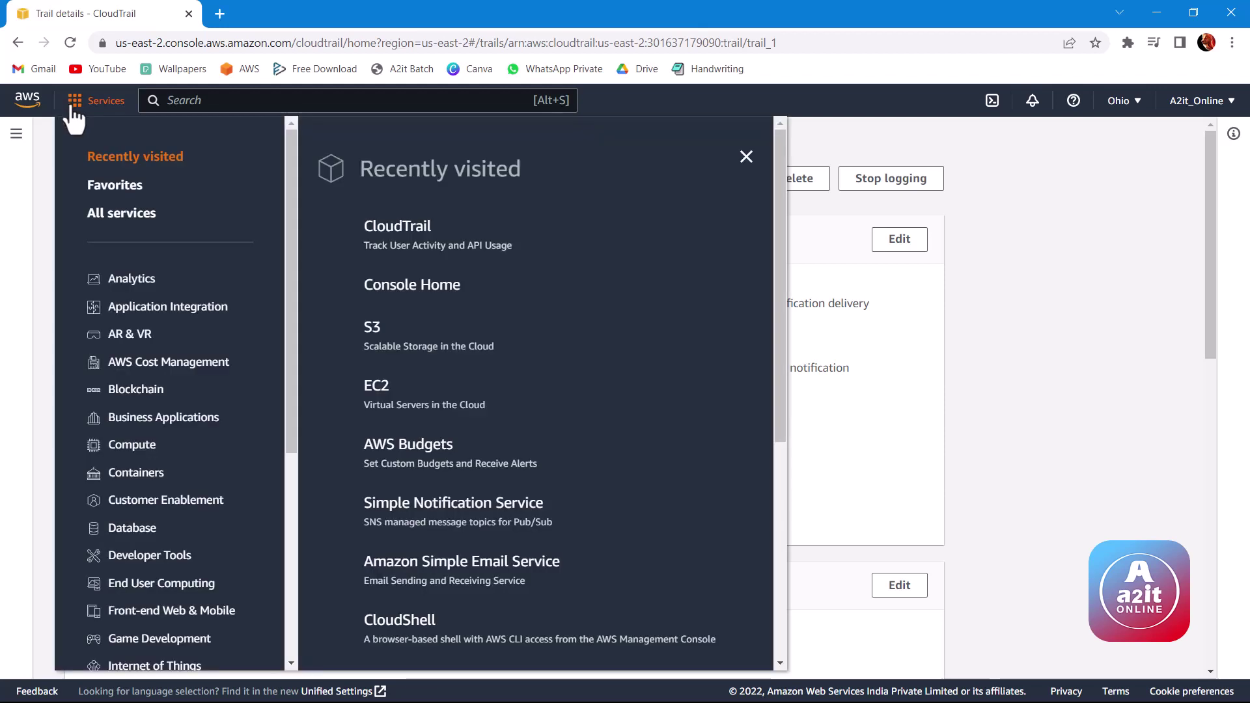
{"action": "right_click", "coordinate": [367, 339]}
{"action": "left_click", "coordinate": [451, 347]}
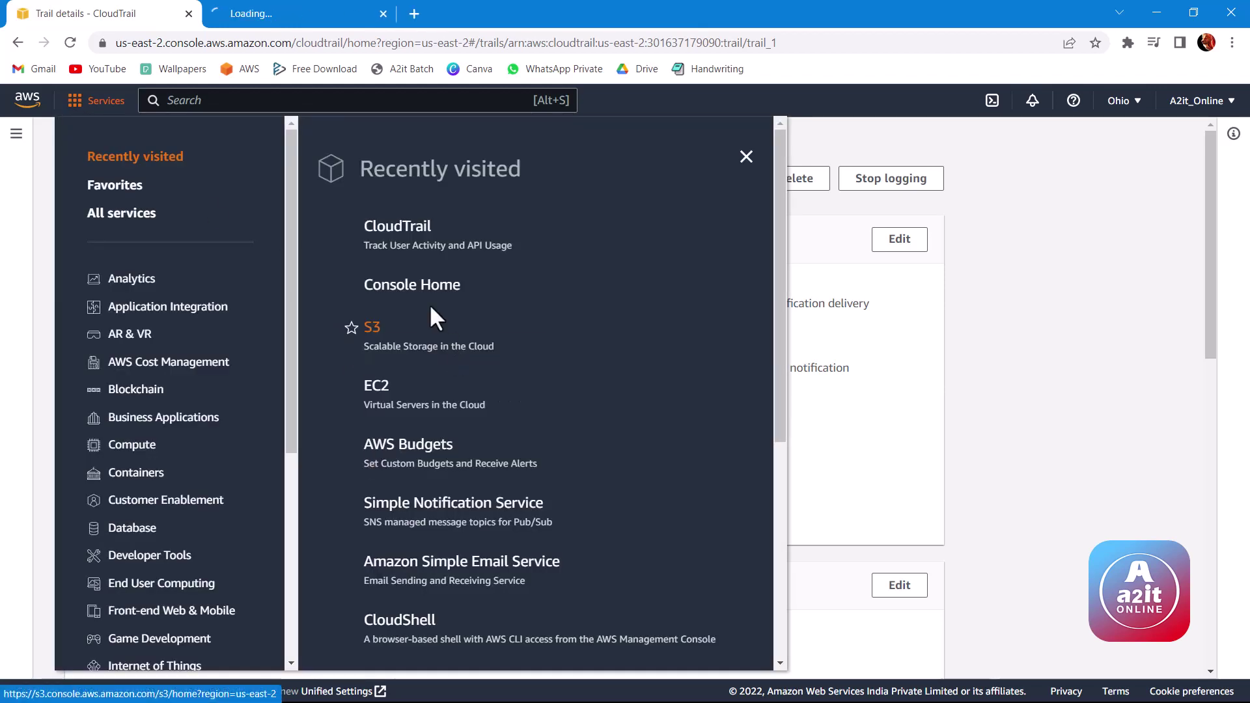
{"action": "left_click", "coordinate": [743, 158]}
{"action": "left_click", "coordinate": [306, 13]}
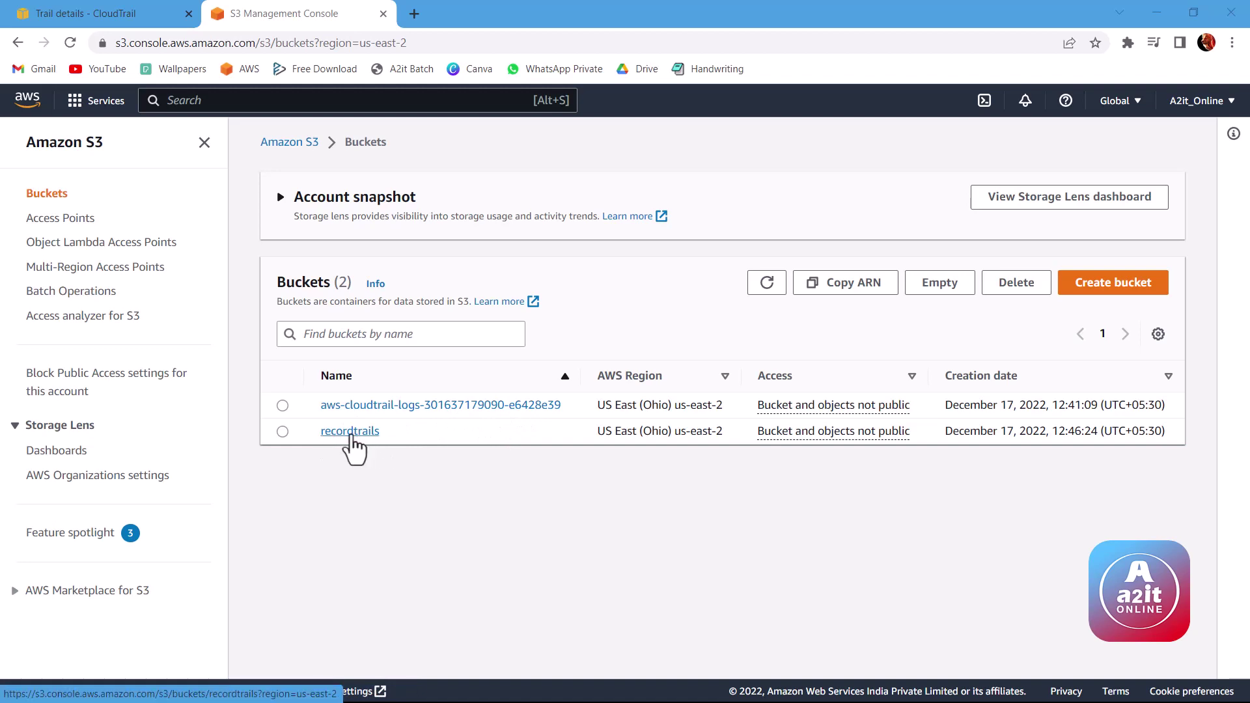
Open the recordtrails bucket and go through the AWSLogs folder into the account-number folder to view its CloudTrail folders.
{"action": "left_click", "coordinate": [351, 435]}
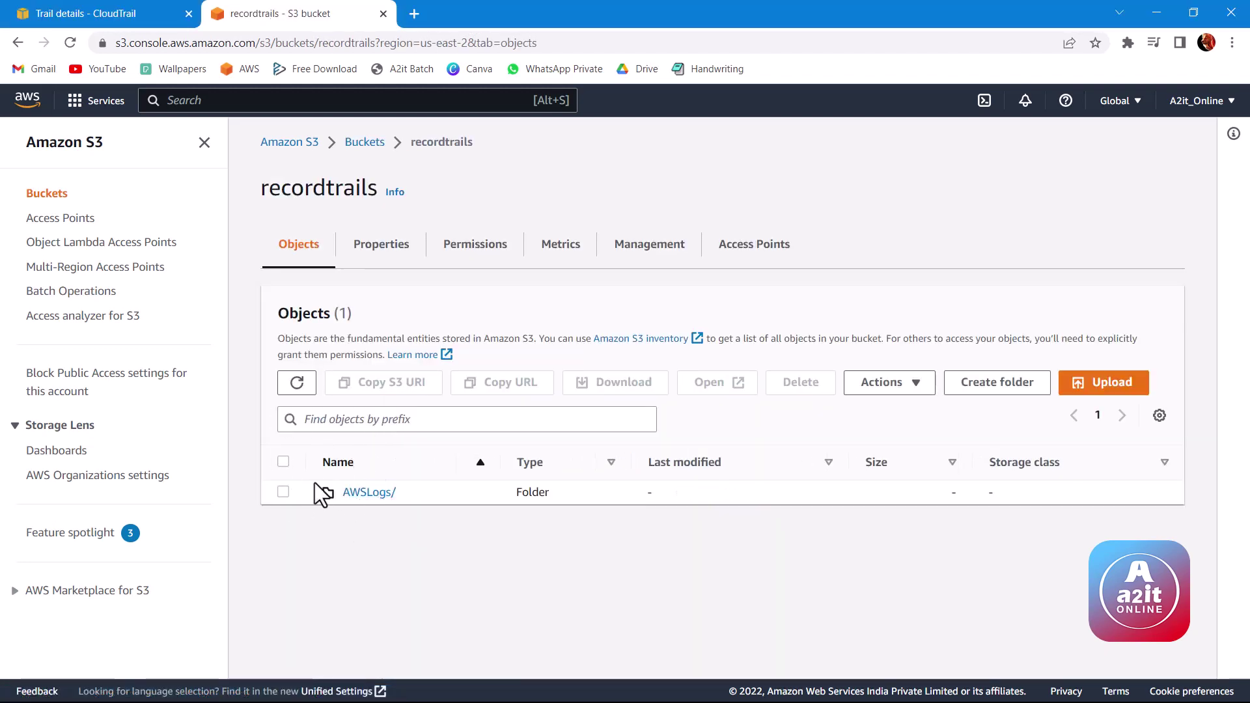
{"action": "left_click", "coordinate": [345, 492]}
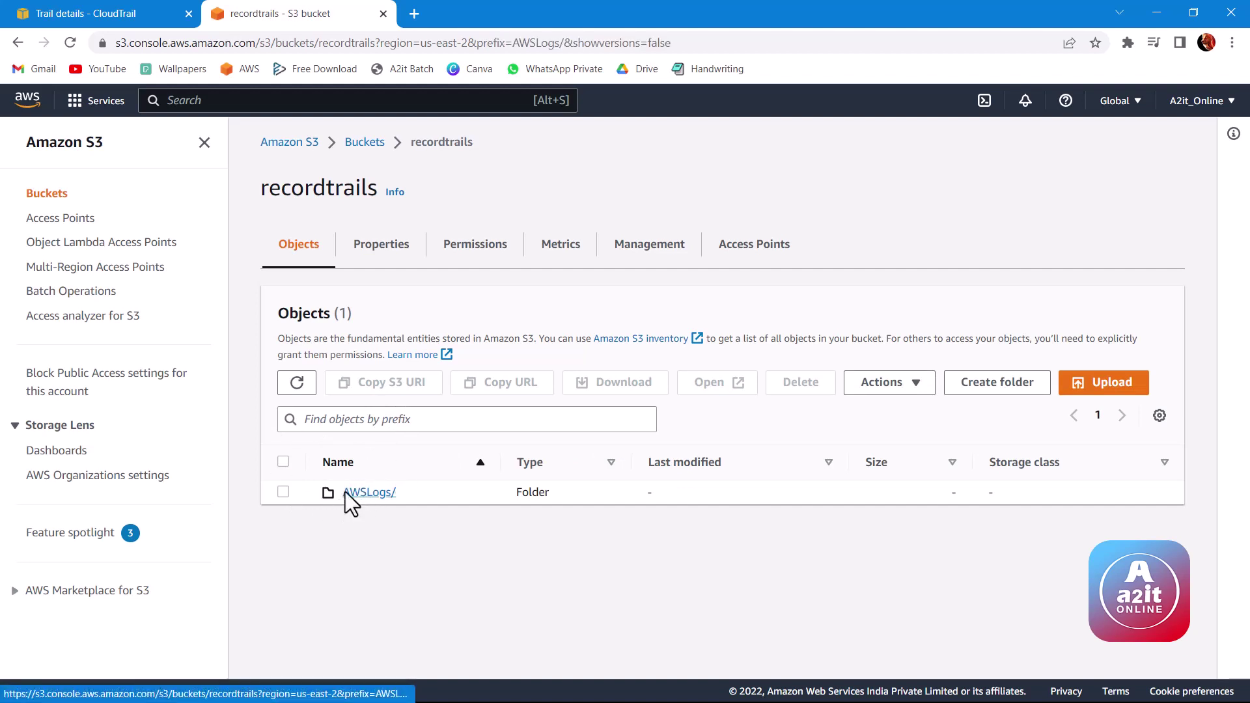
{"action": "left_click", "coordinate": [369, 485]}
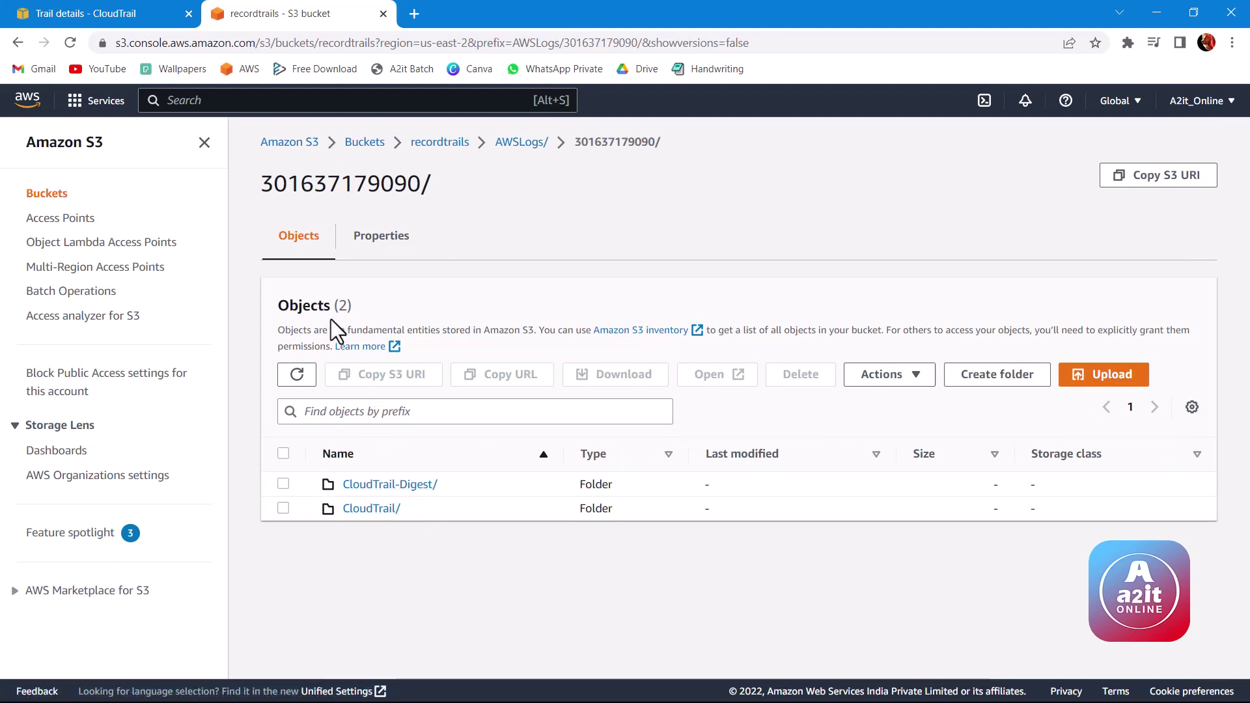
Return to CloudTrail, open its Dashboard and examine the trails' status and the times of recent events in the event history.
{"action": "left_click", "coordinate": [115, 14]}
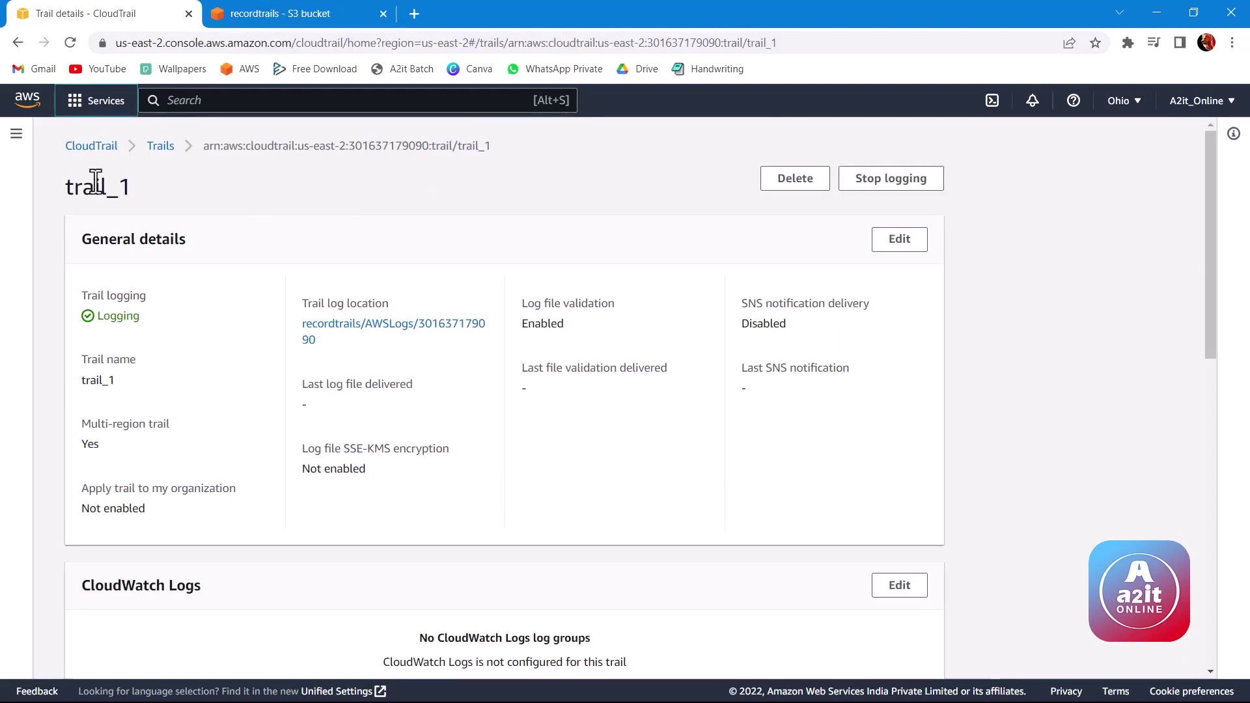
{"action": "left_click", "coordinate": [91, 146]}
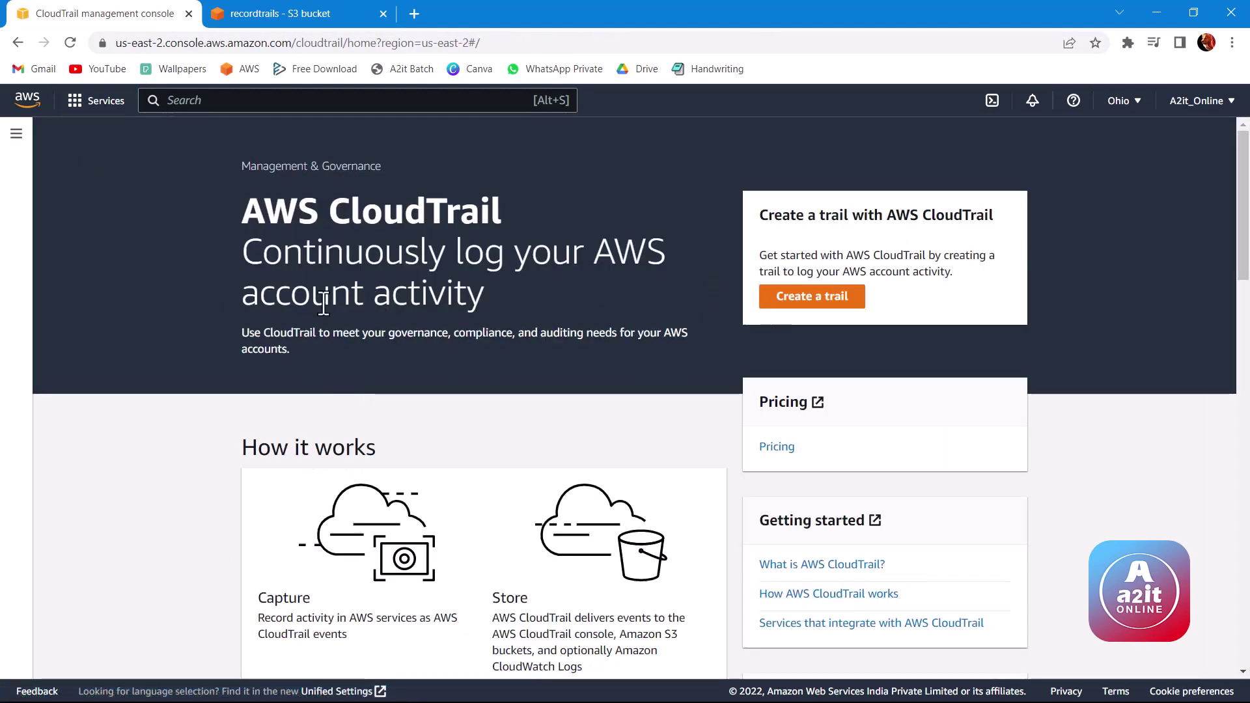
{"action": "left_click", "coordinate": [14, 153]}
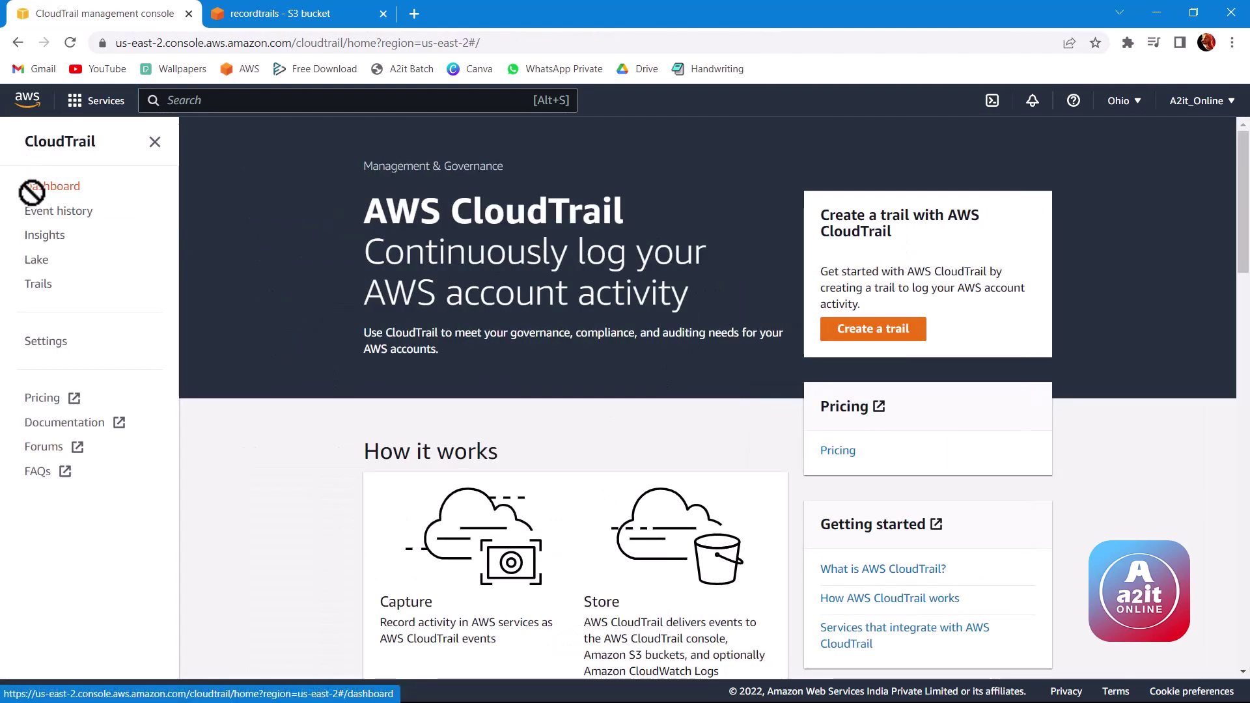
{"action": "left_click", "coordinate": [31, 188]}
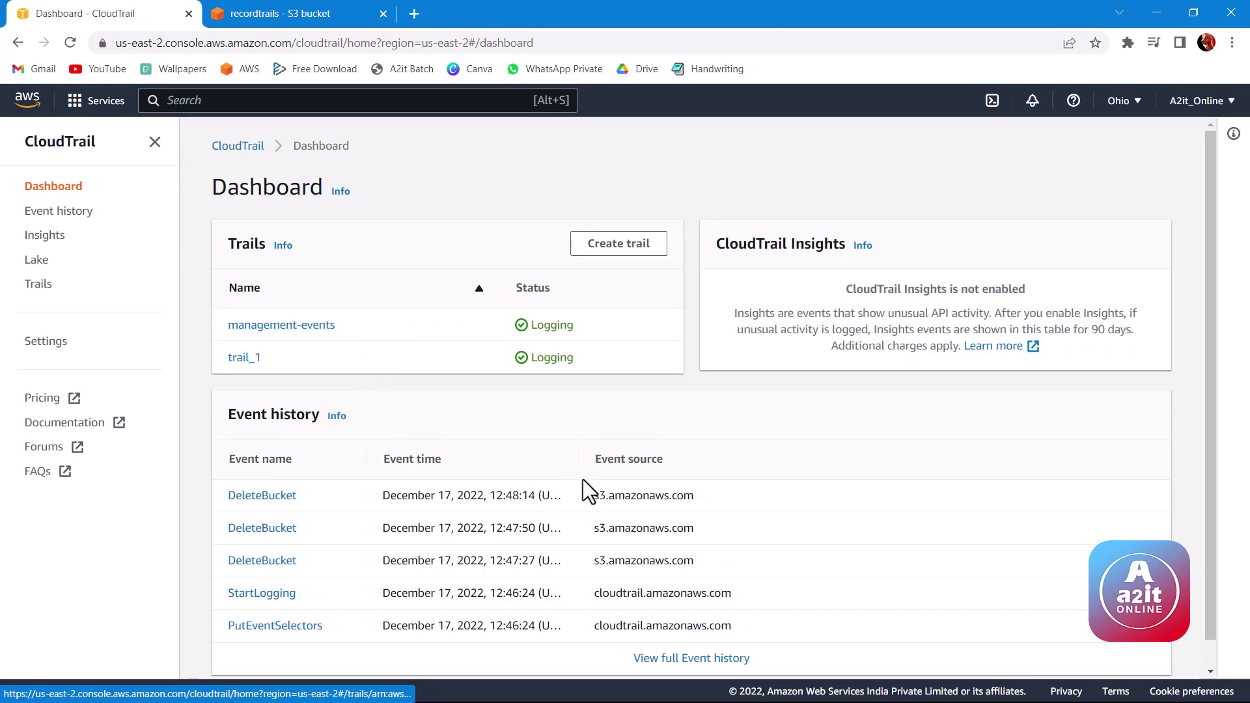
{"action": "scroll", "coordinate": [592, 485], "scroll_direction": "down", "scroll_amount": 1}
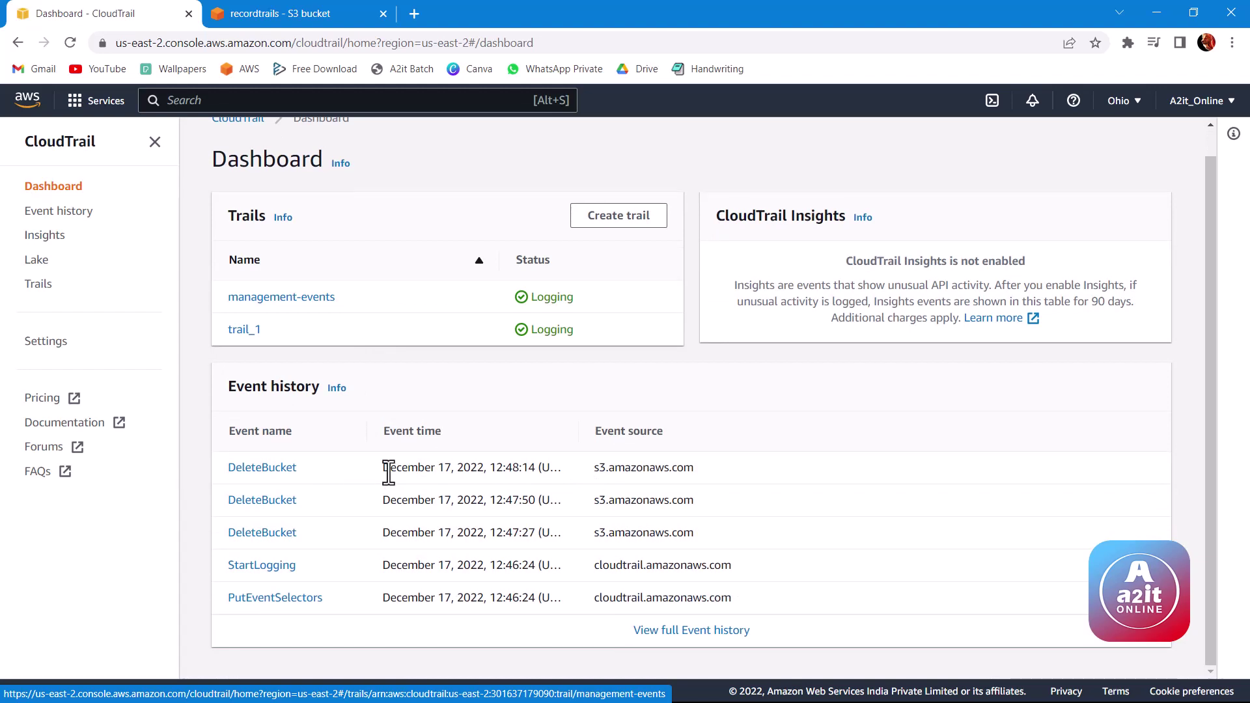
{"action": "left_click_drag", "start_coordinate": [384, 468], "coordinate": [472, 480]}
{"action": "left_click", "coordinate": [482, 478]}
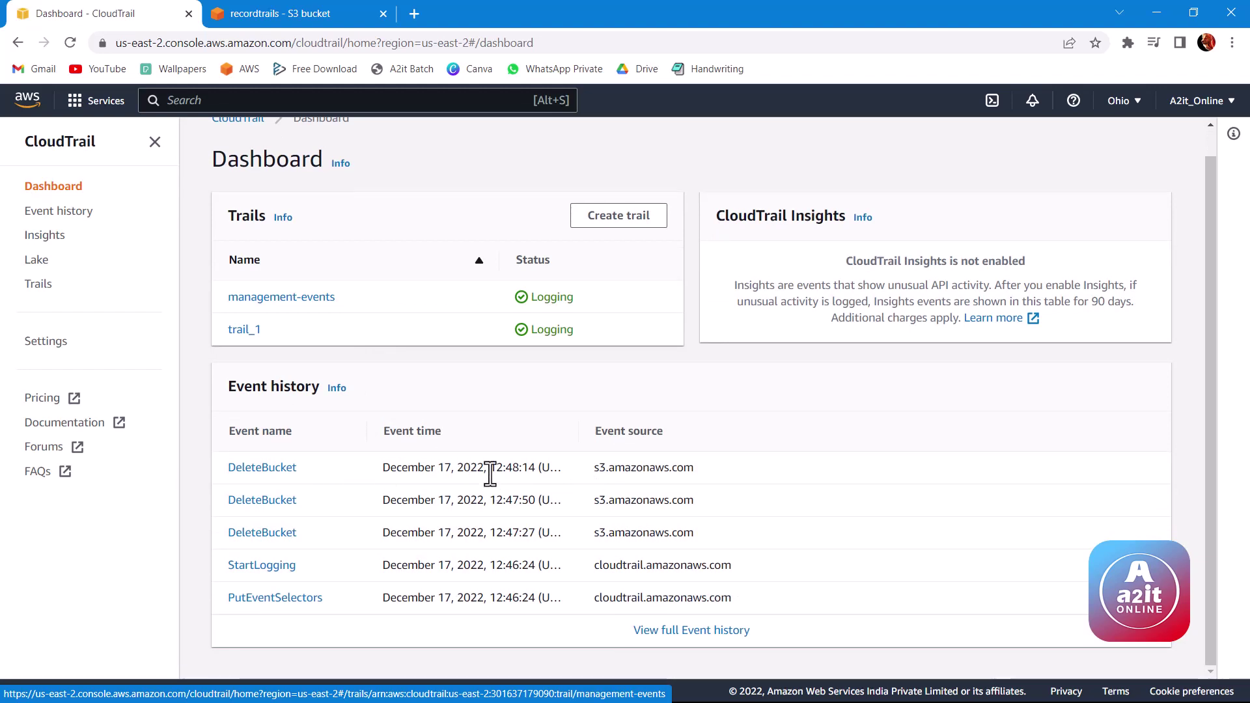